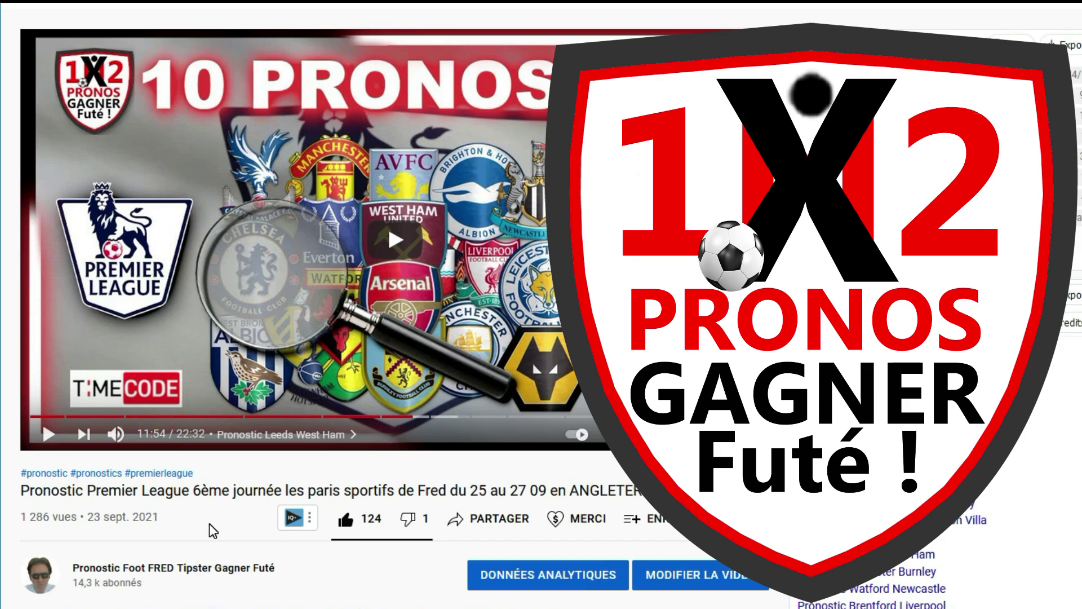
Review the round 6 Premier League results and betting observations in the forecast spreadsheet.
click(211, 599)
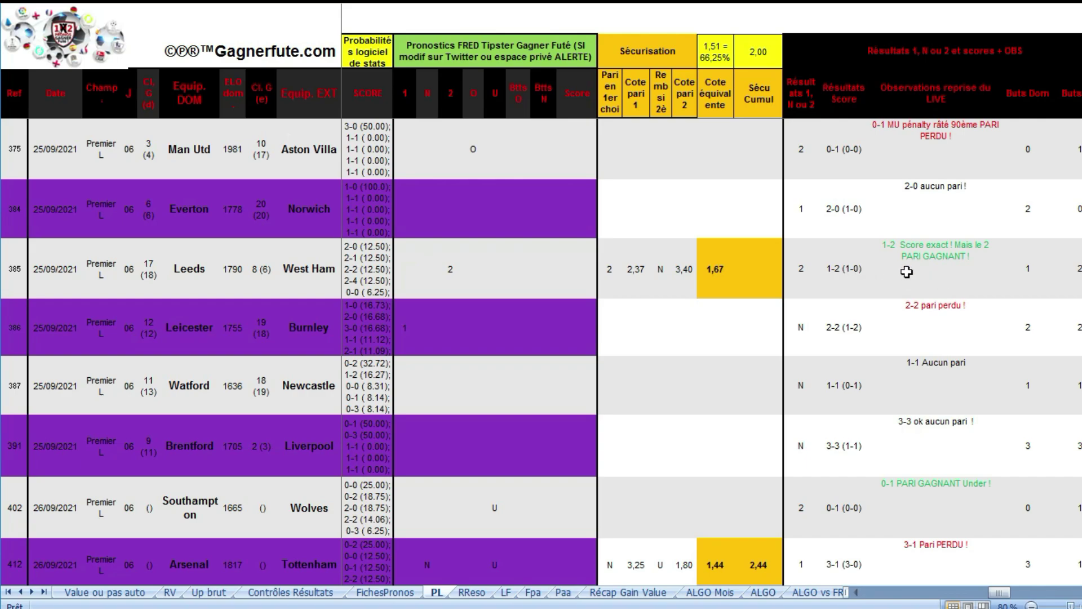
scroll(920, 327, down, 1)
scroll(919, 327, up, 1)
scroll(895, 335, down, 1)
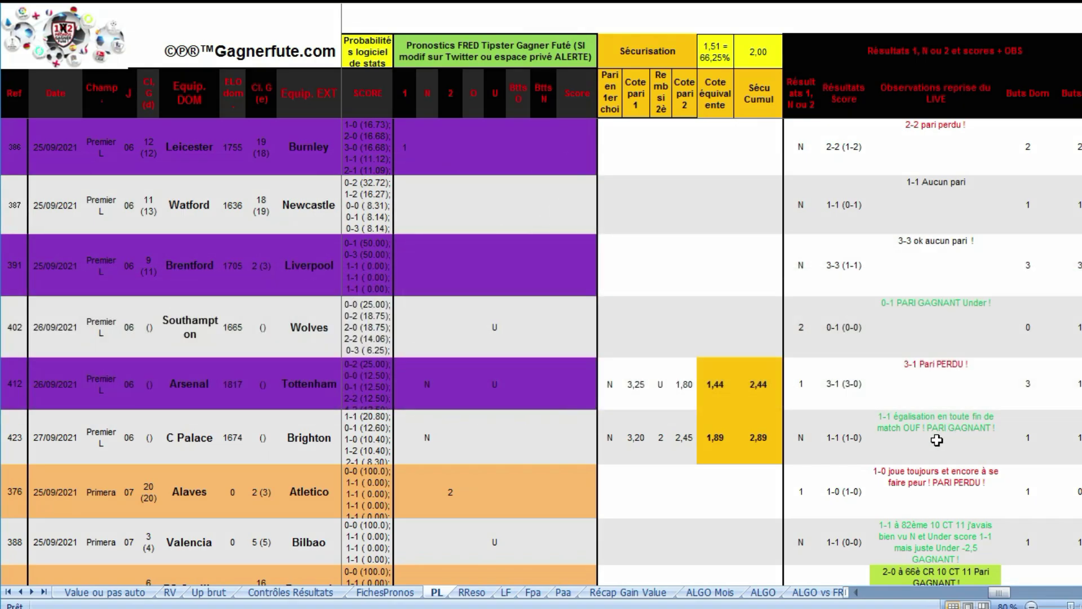
scroll(929, 435, down, 5)
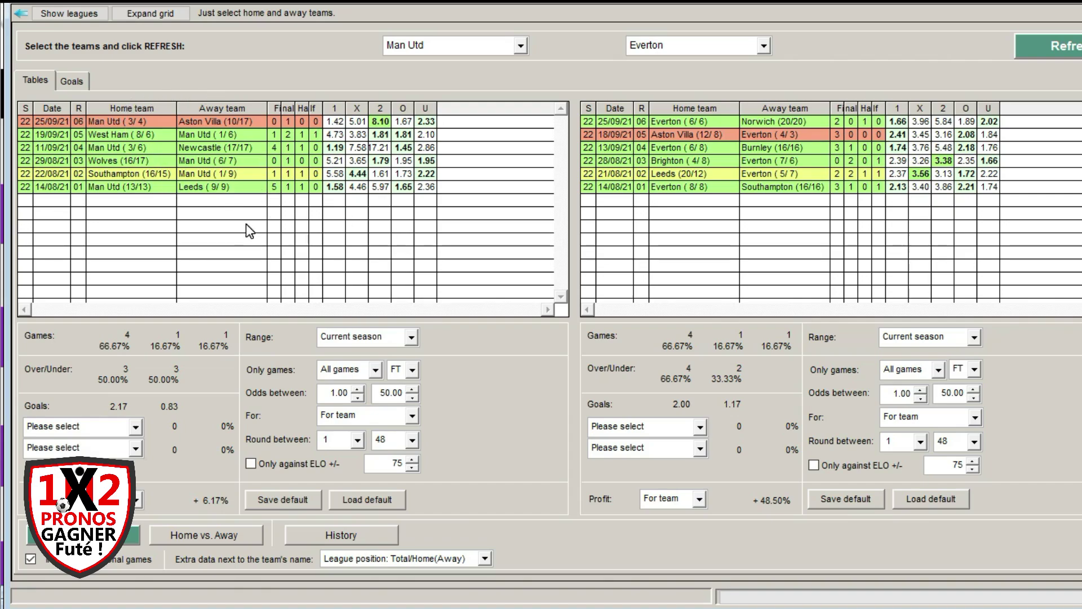
Check the current-season tables for Man Utd and Everton, and examine the match's odds and ALGO alert in the spreadsheet.
click(7, 228)
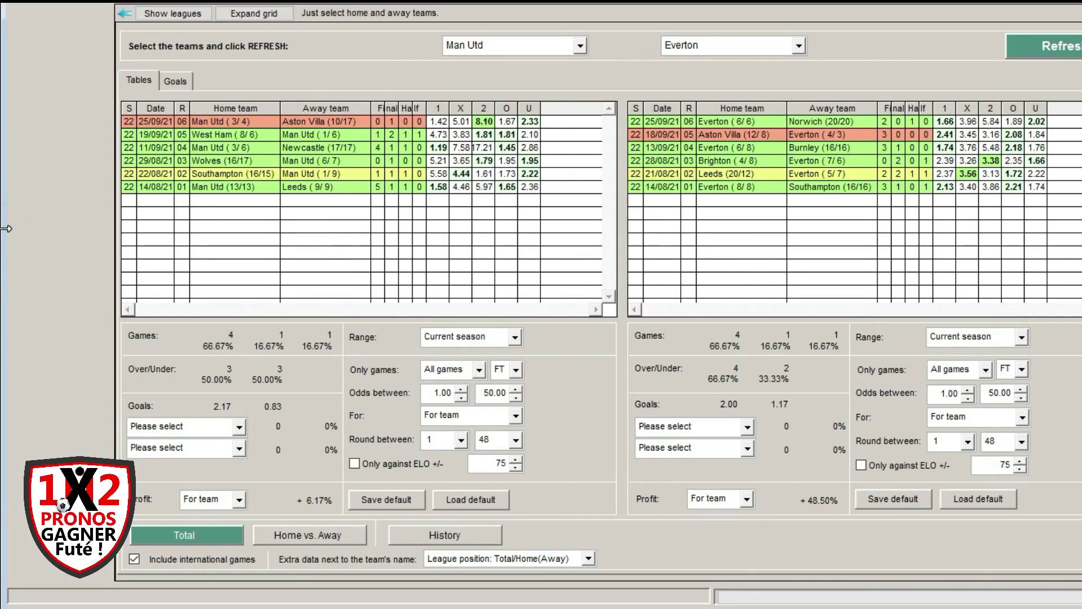
click(148, 12)
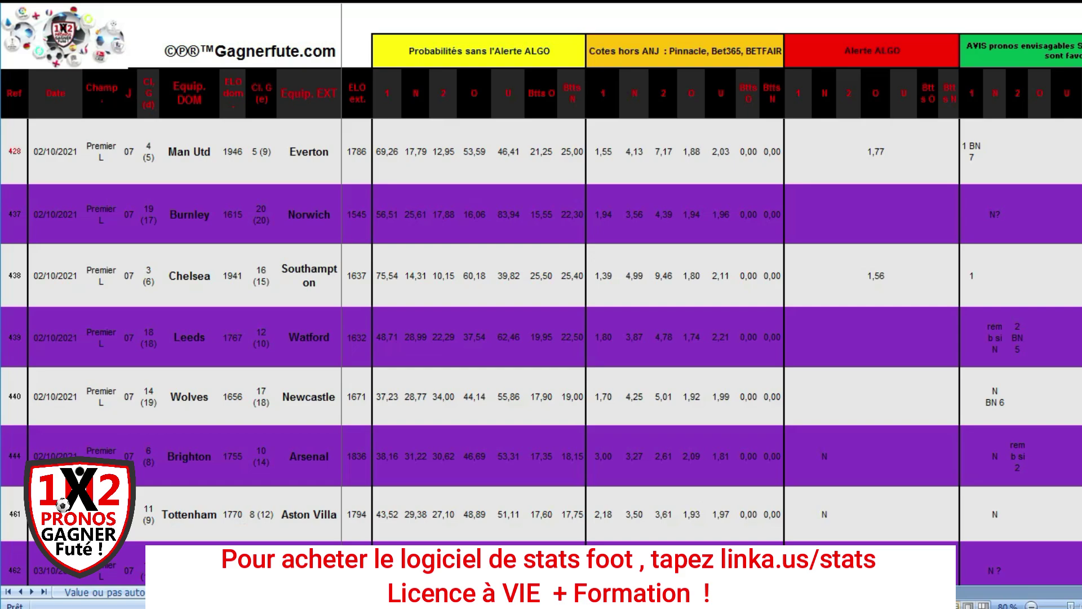
click(601, 166)
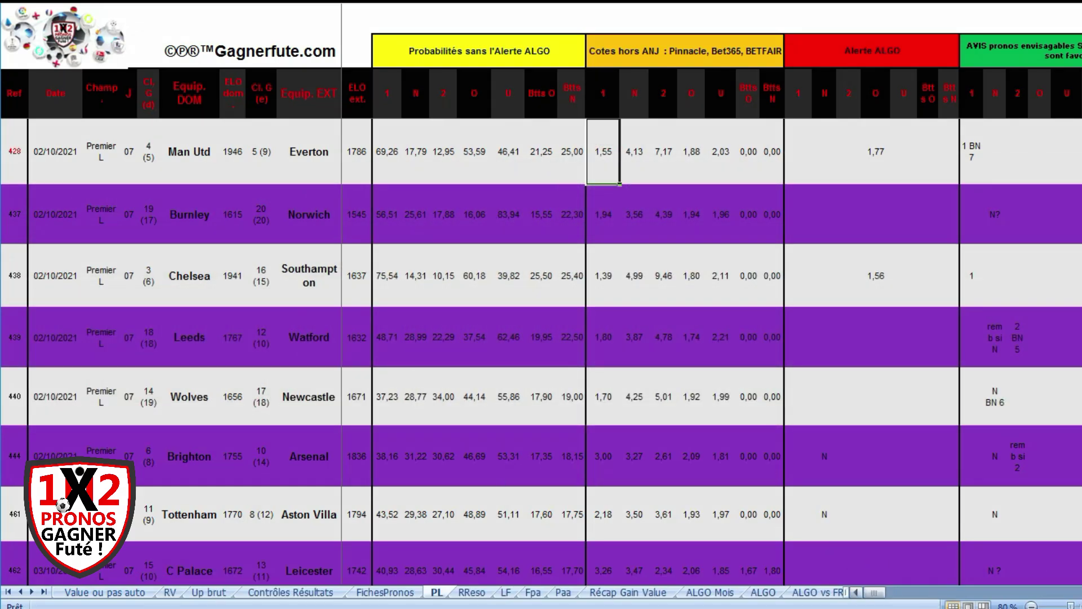
scroll(712, 315, right, 5)
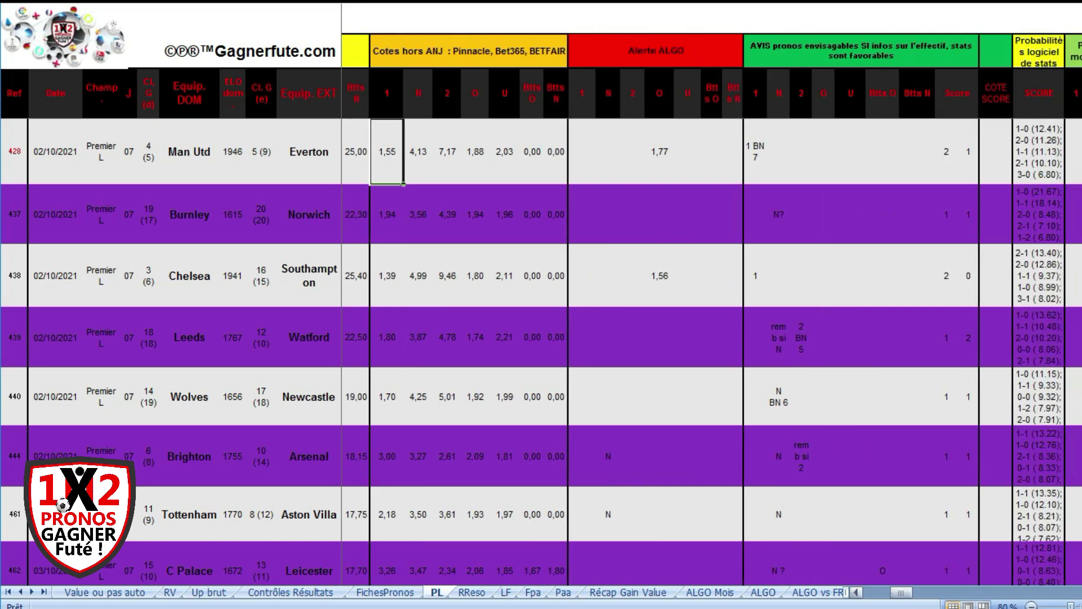
Switch to CgmBet System and show the head-to-head history of Man Utd and Everton.
click(444, 516)
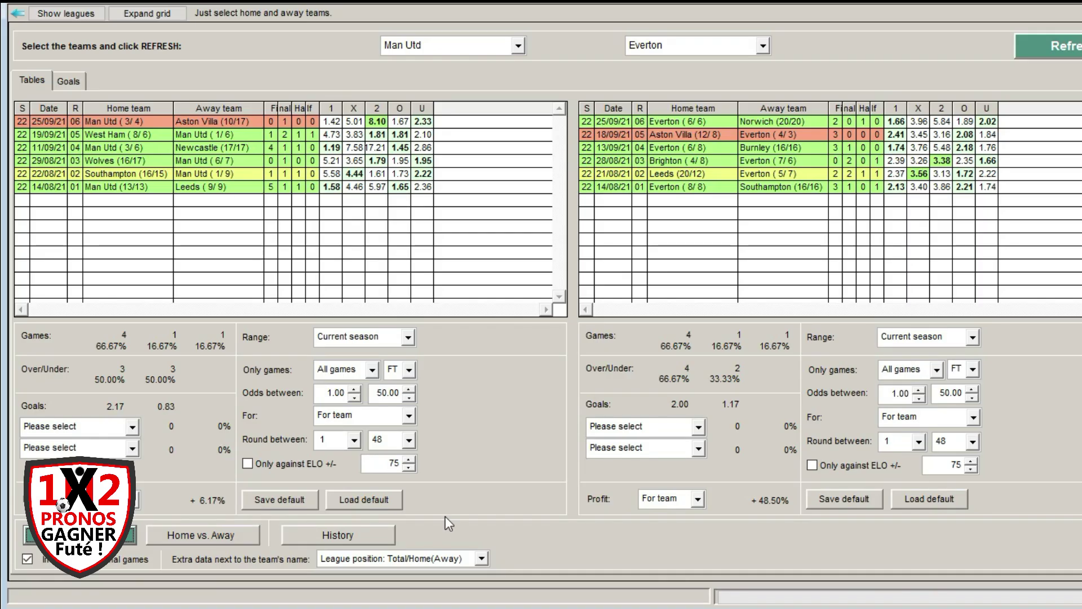
click(375, 536)
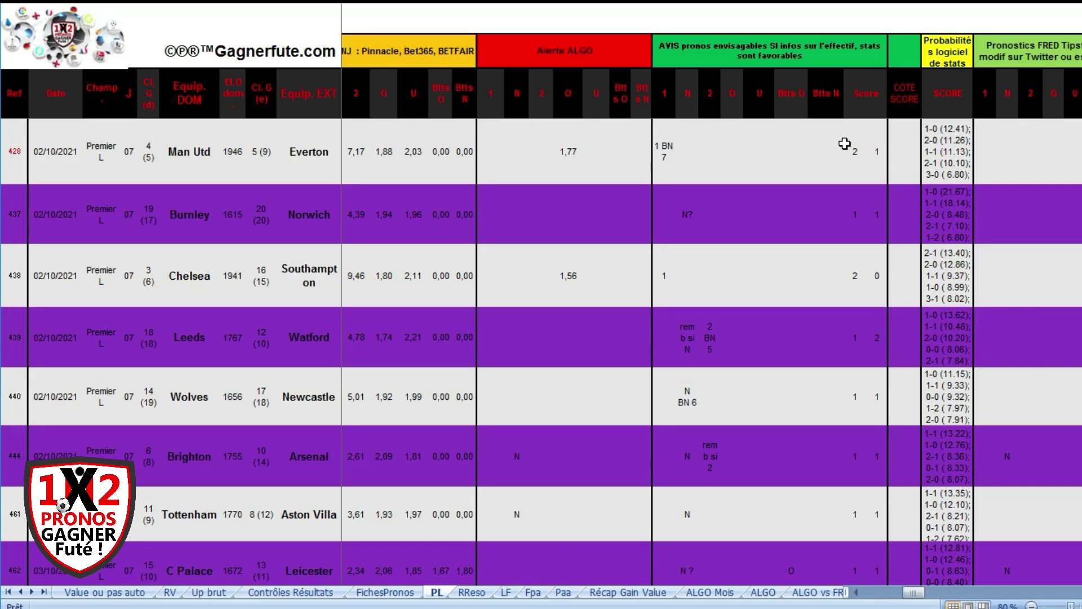
Examine the predicted score, score probabilities and forecast columns for Man Utd–Everton in the spreadsheet.
click(843, 144)
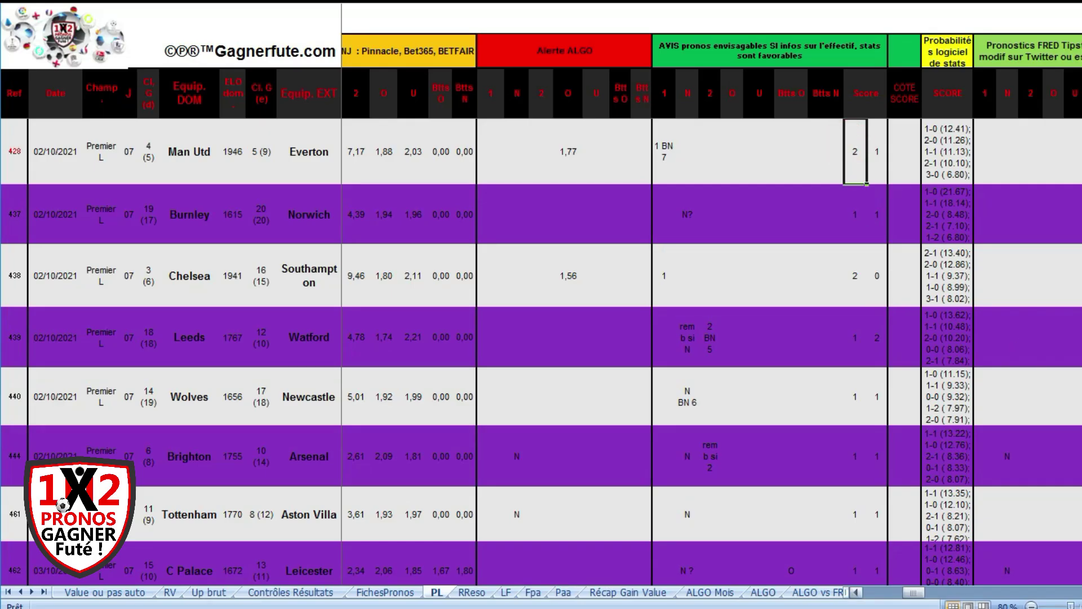
scroll(712, 317, right, 3)
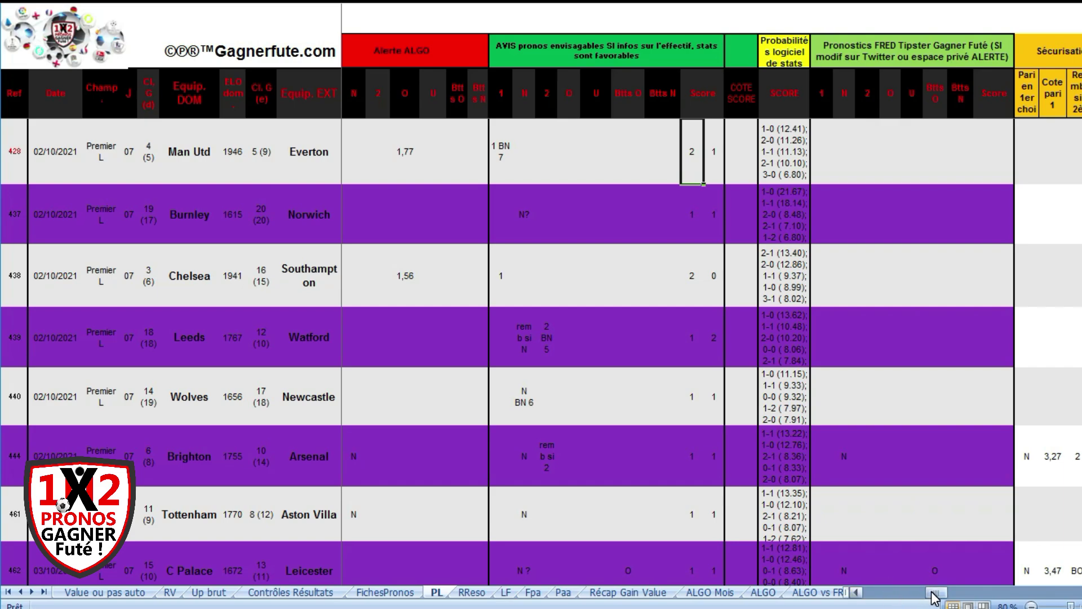
drag(930, 591, 876, 600)
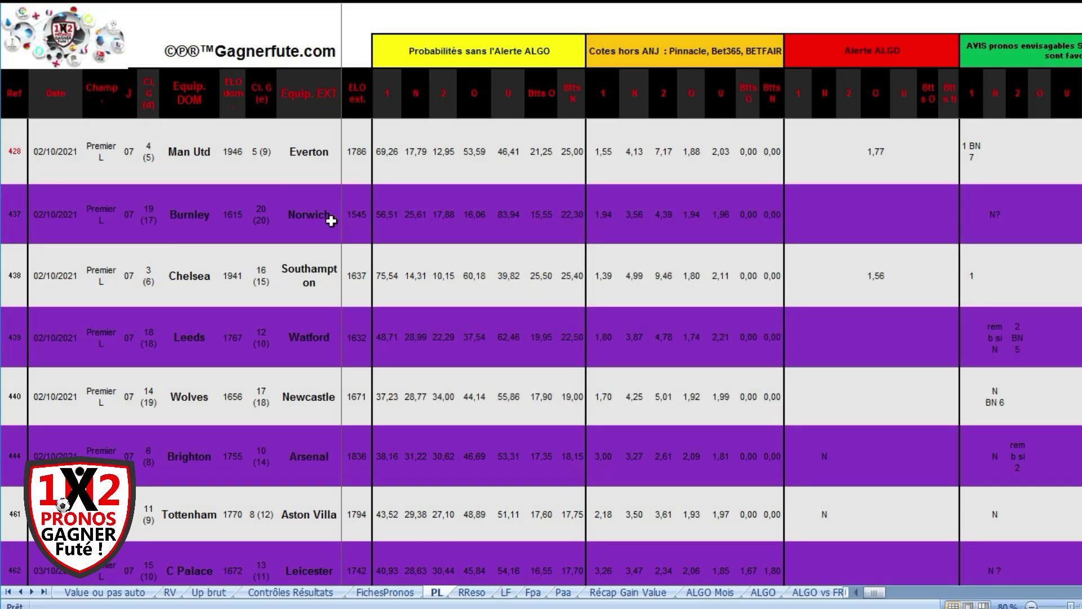
Return to the match list in CgmBet System and open the Burnley–Norwich match details.
mouse_move(541, 606)
click(525, 538)
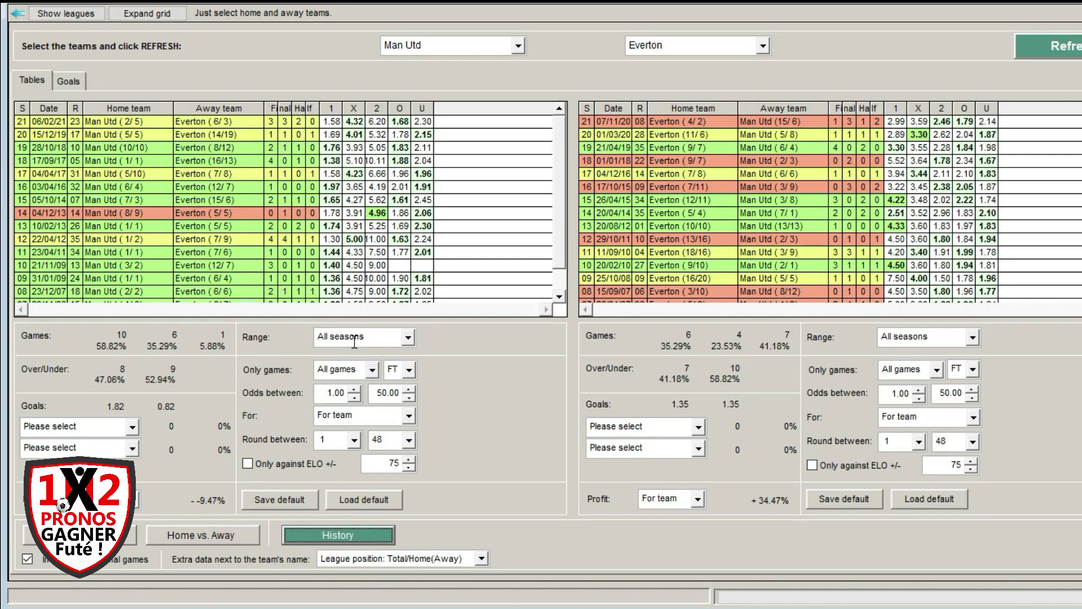
click(17, 12)
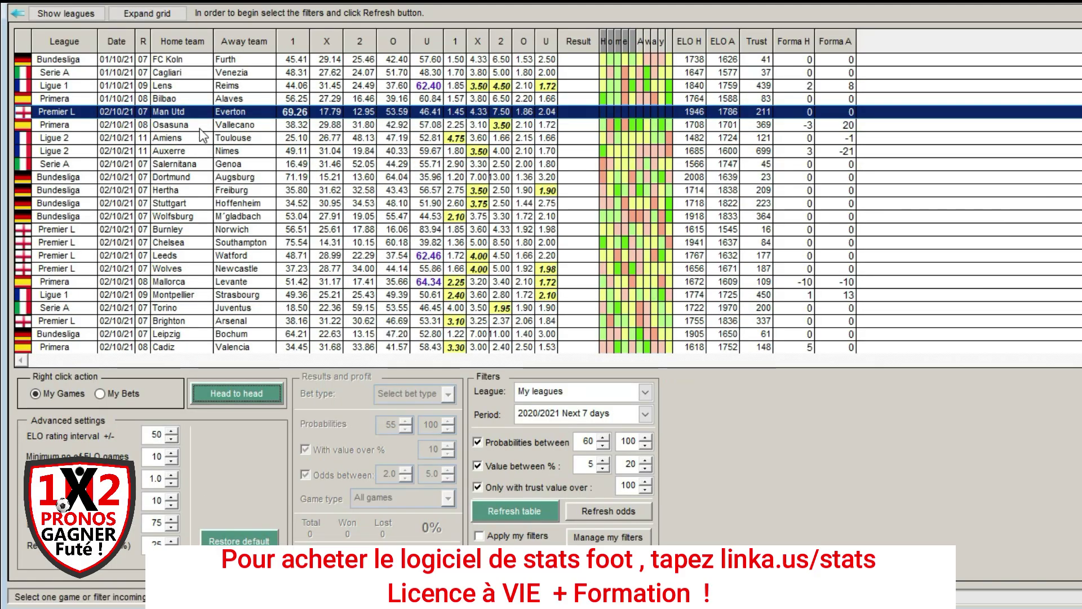
double_click(181, 229)
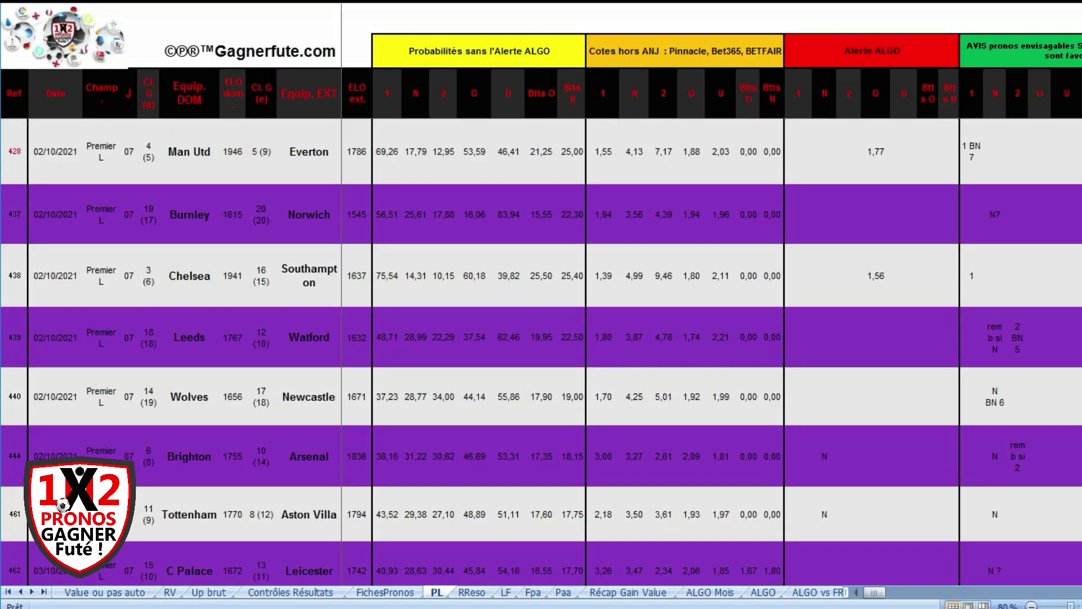
Examine the home-win odds, possible forecast and score columns for Burnley–Norwich in the spreadsheet.
click(594, 209)
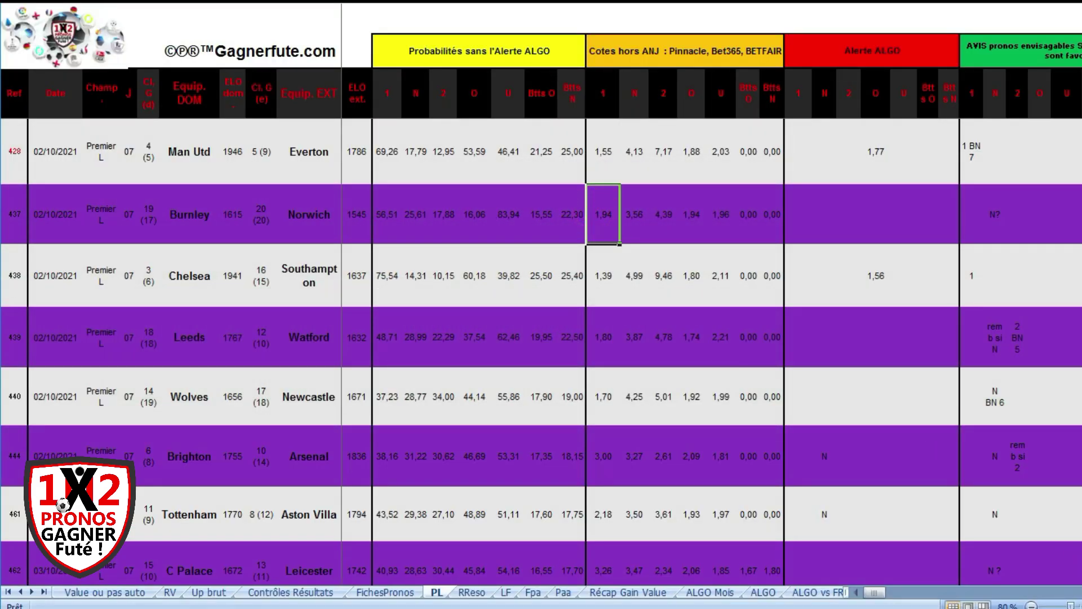
scroll(712, 316, right, 8)
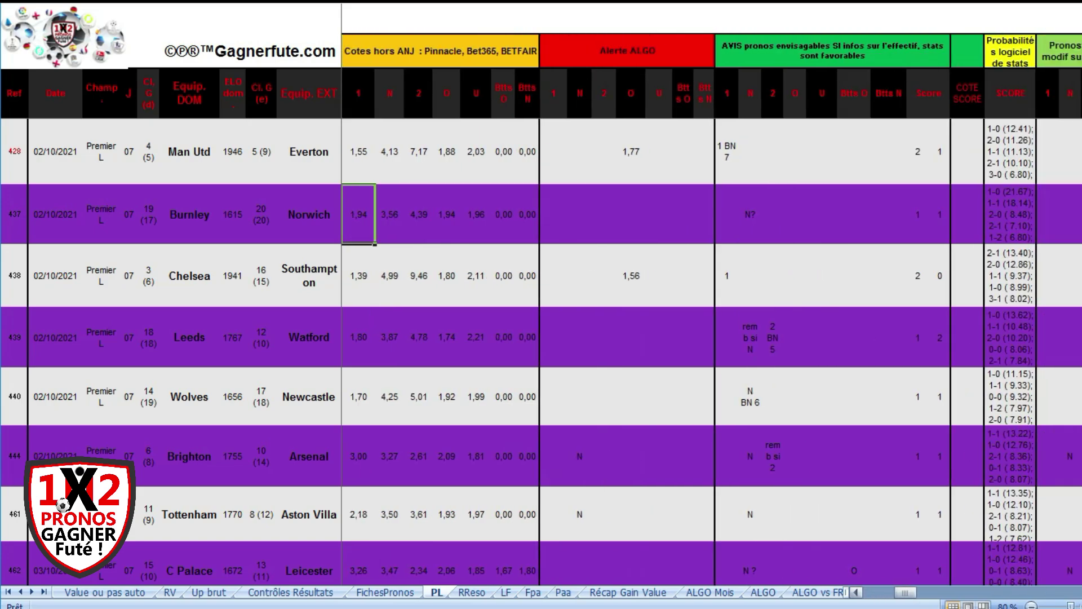
scroll(712, 316, right, 2)
click(633, 214)
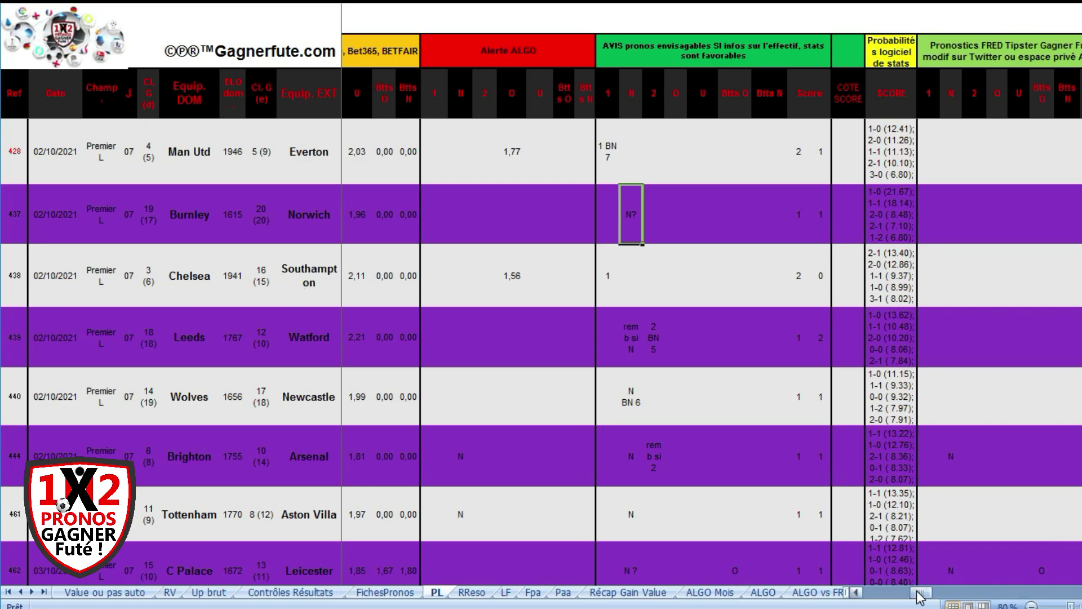
drag(920, 596, 873, 593)
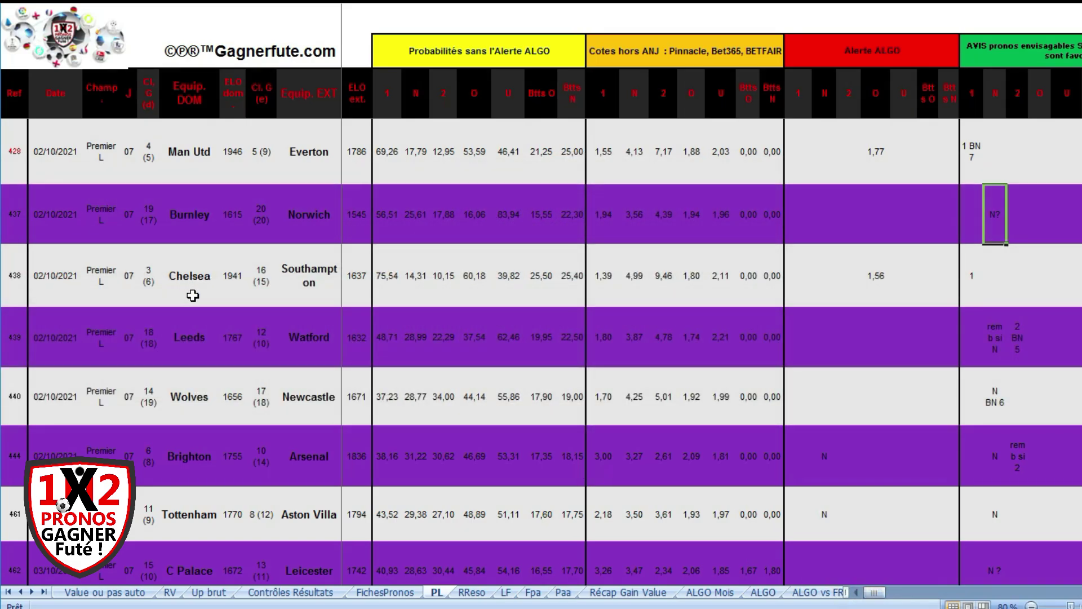
Switch back to CgmBet System from the spreadsheet.
mouse_move(520, 608)
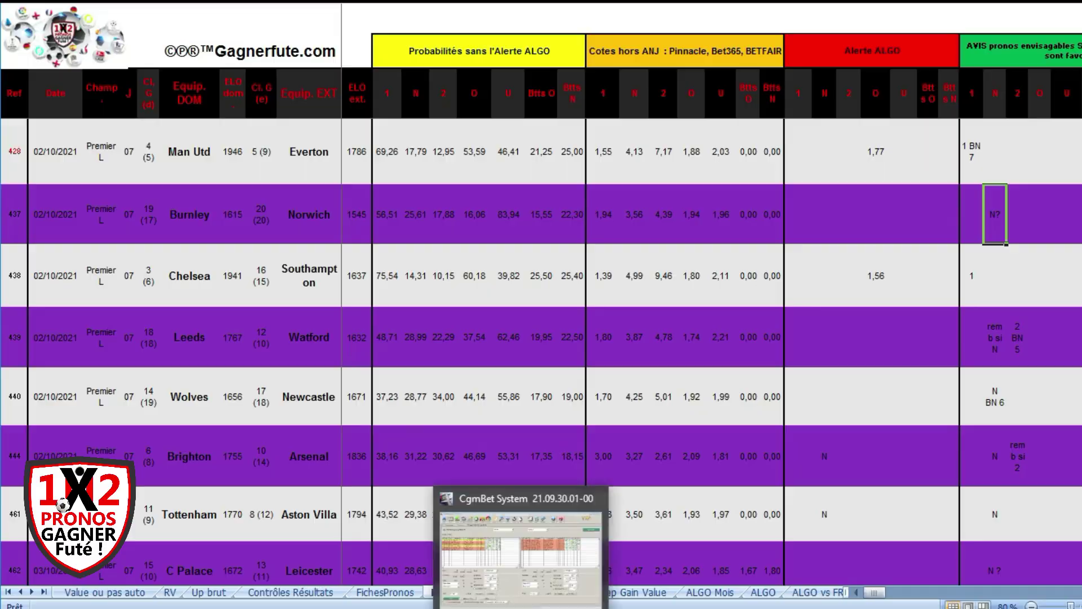
click(520, 555)
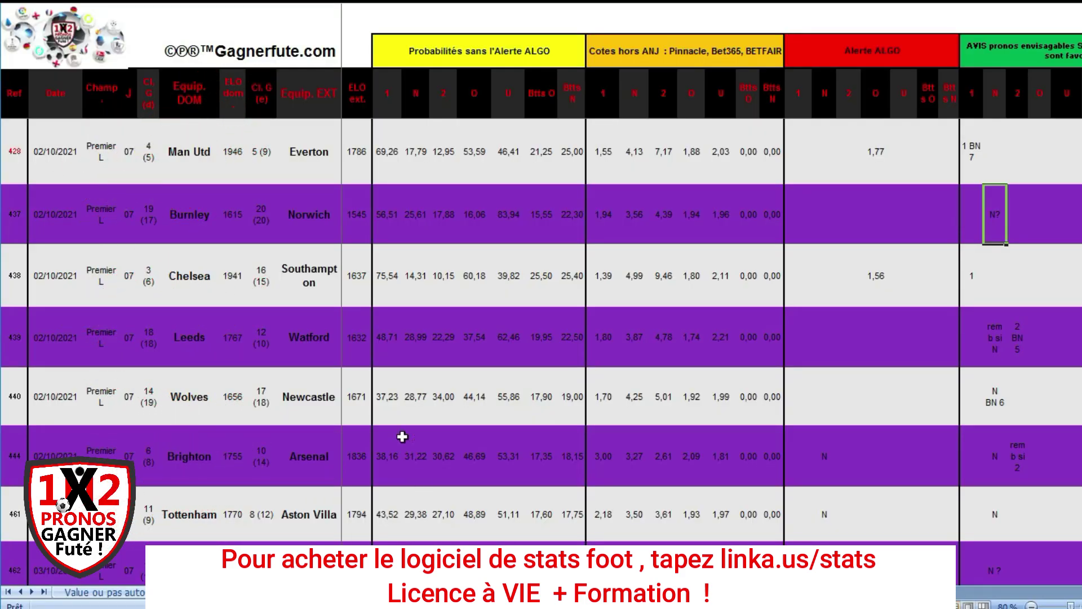
Examine the odds, ALGO alert and forecast columns for Chelsea–Southampton in the spreadsheet.
click(604, 280)
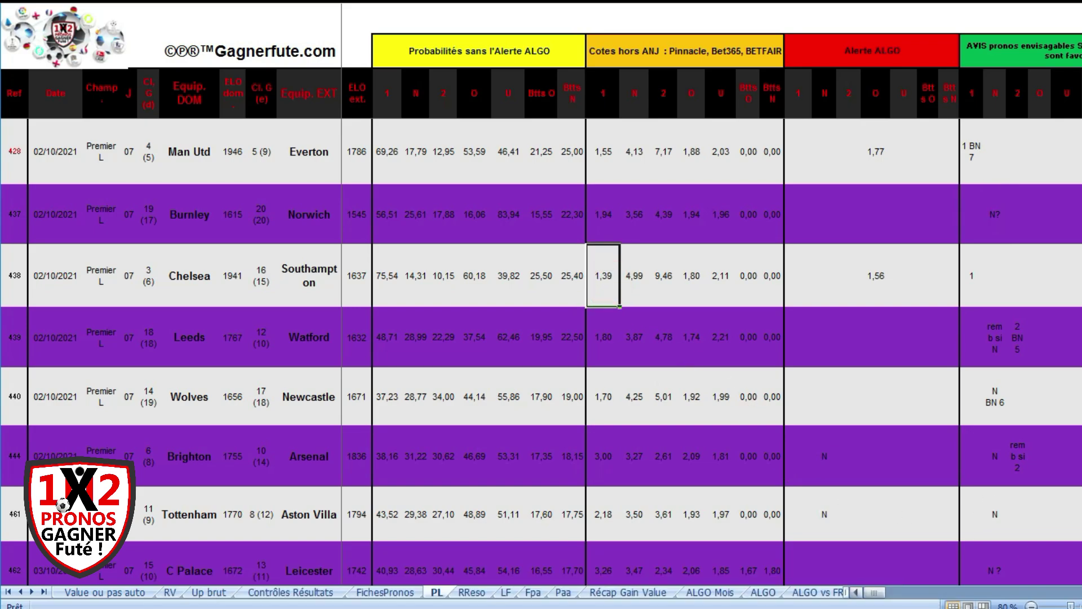
drag(874, 592, 901, 592)
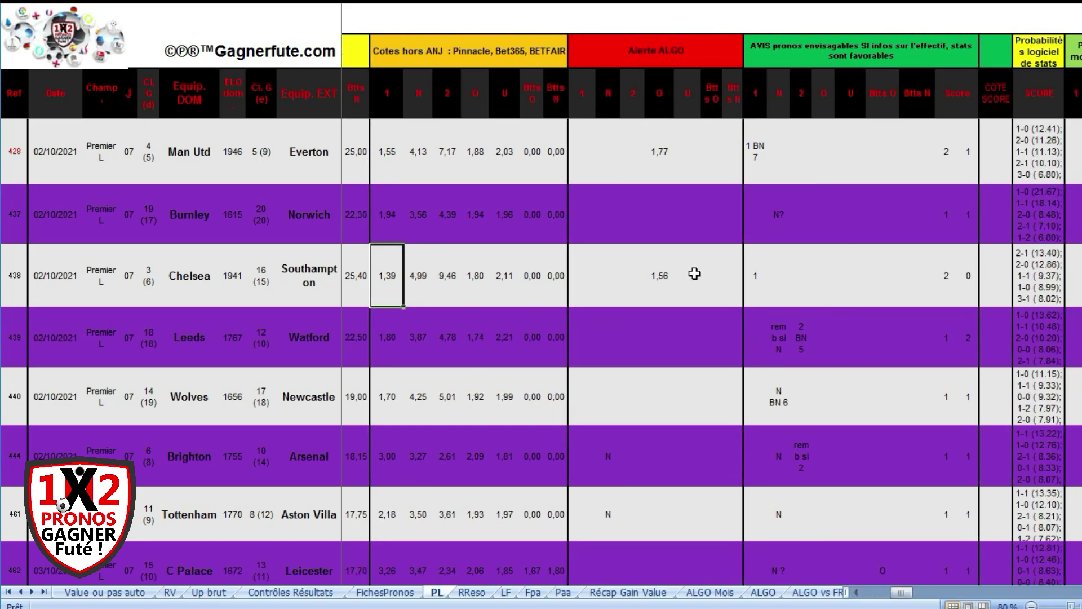
click(659, 266)
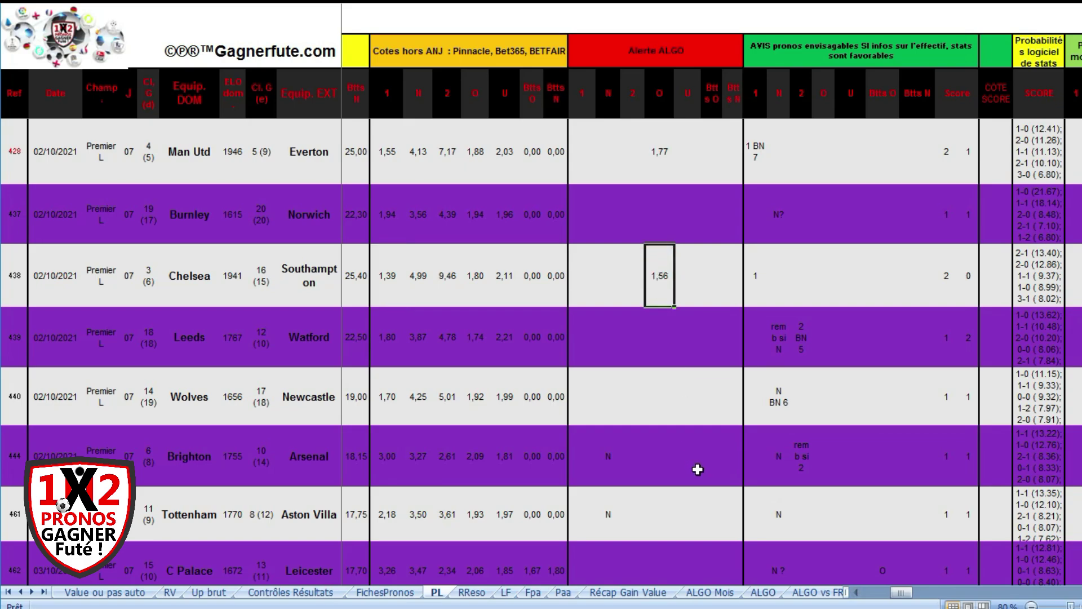
drag(900, 592, 929, 592)
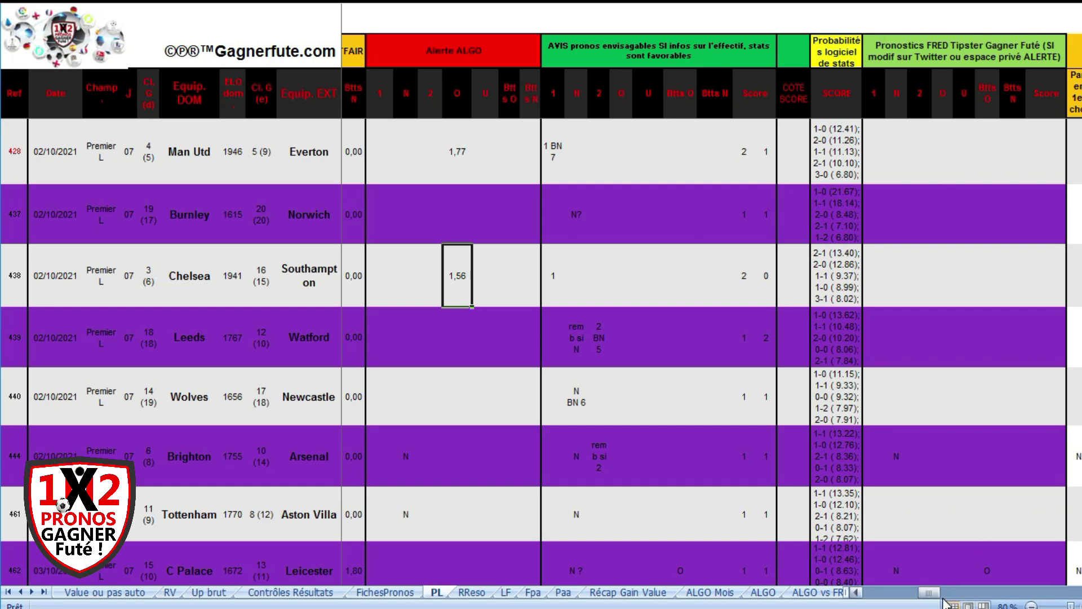
drag(929, 592, 740, 596)
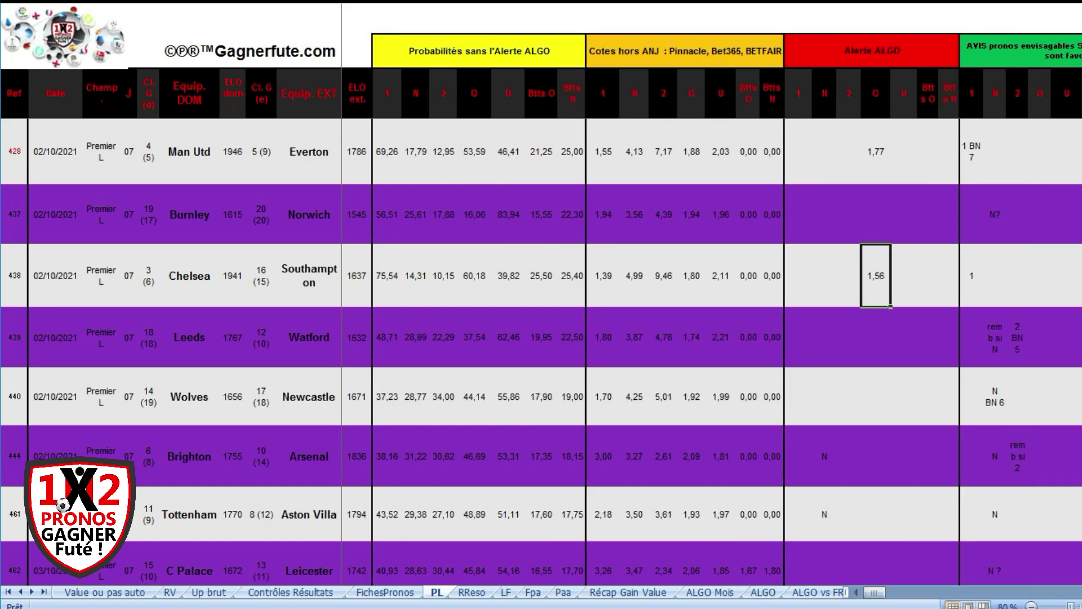
Move on to Leeds–Watford and show the two teams' head-to-head history in CgmBet System.
scroll(746, 452, down, 1)
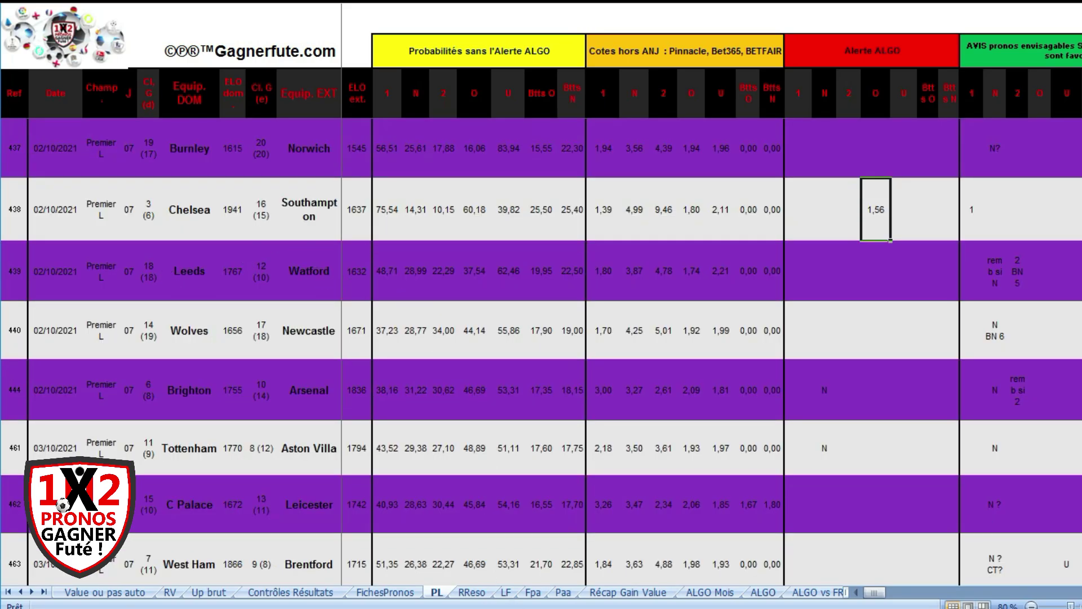
click(522, 544)
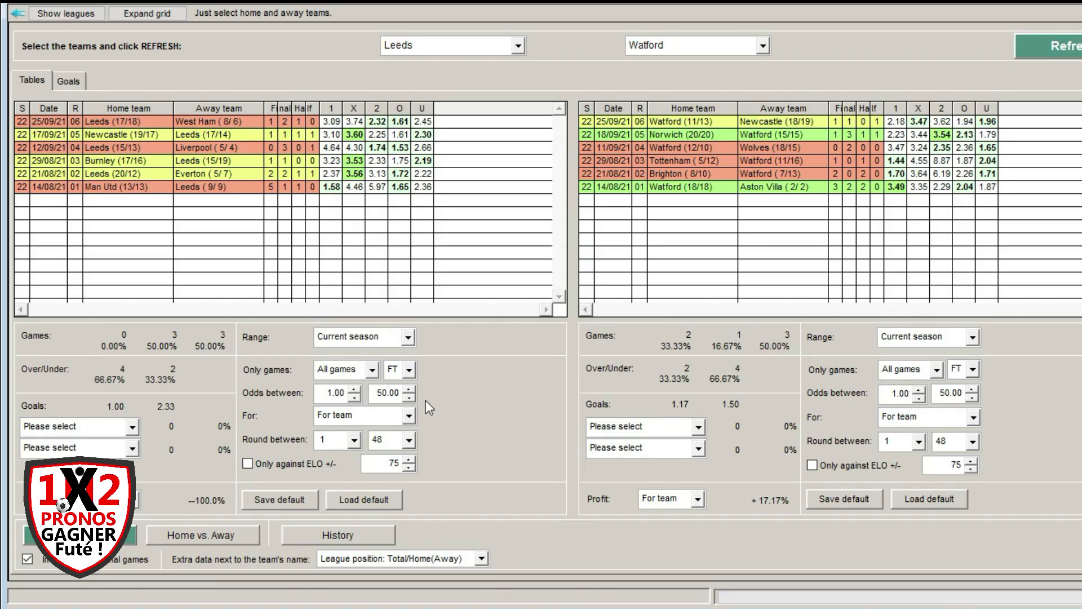
click(338, 534)
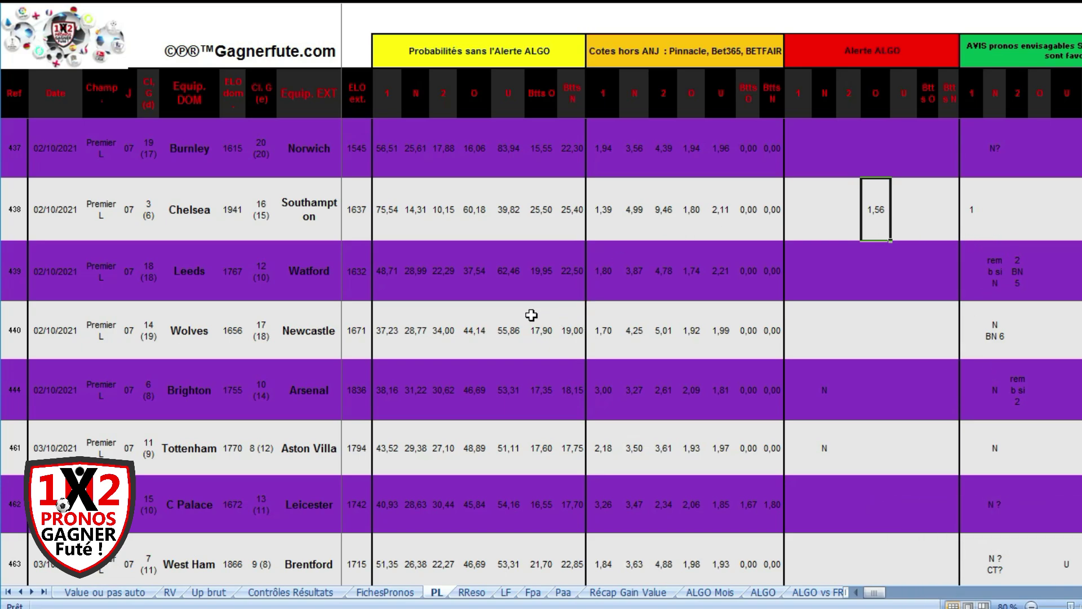
Examine the home-win odds, possible forecasts and score probabilities for Leeds–Watford in the spreadsheet.
click(598, 276)
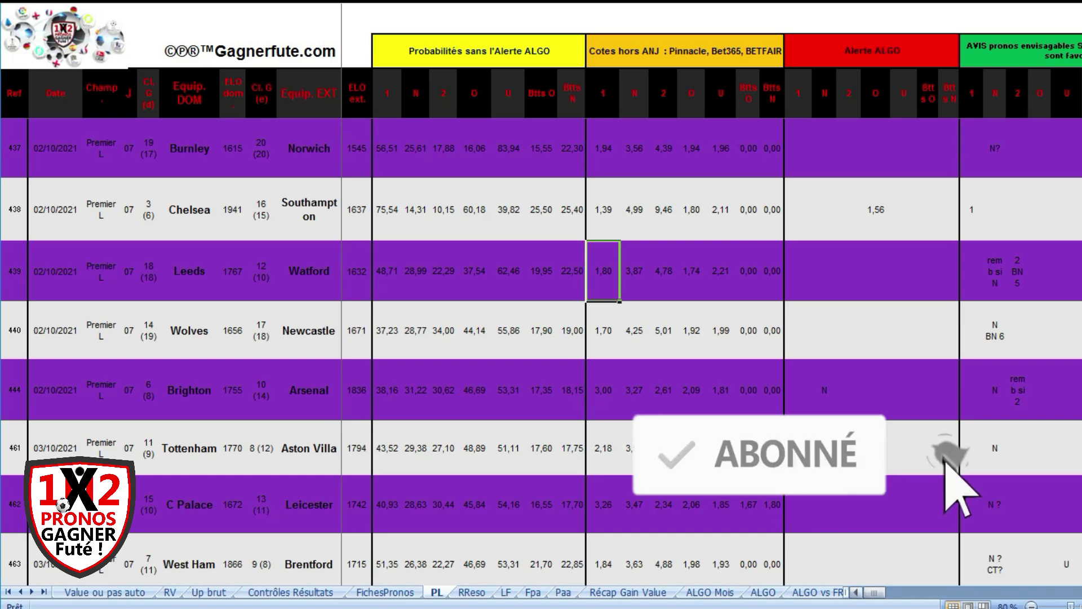
scroll(940, 550, right, 1)
scroll(995, 564, right, 5)
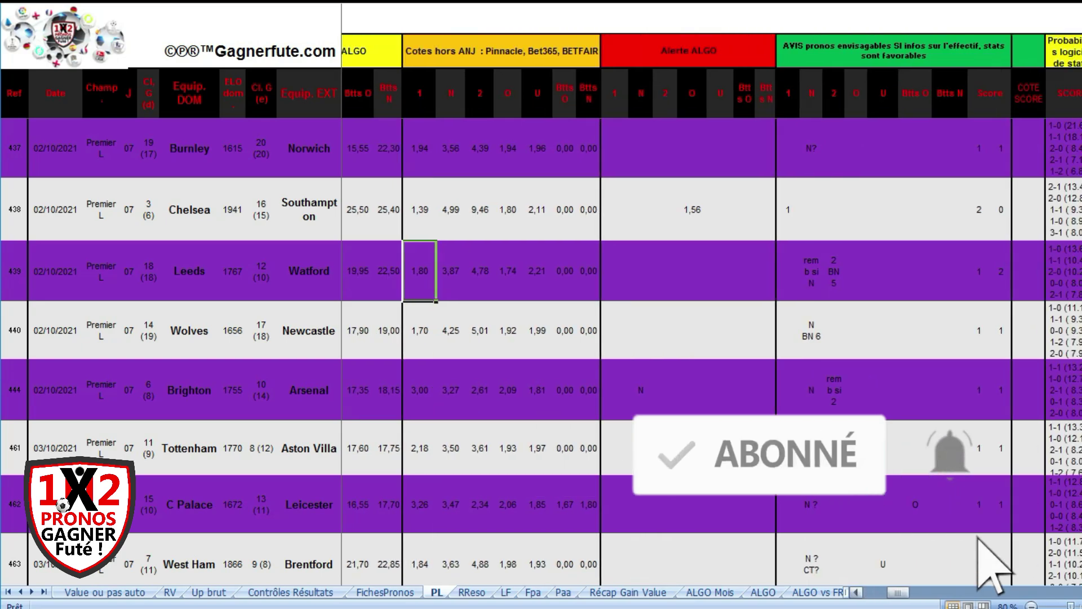
scroll(665, 272, right, 2)
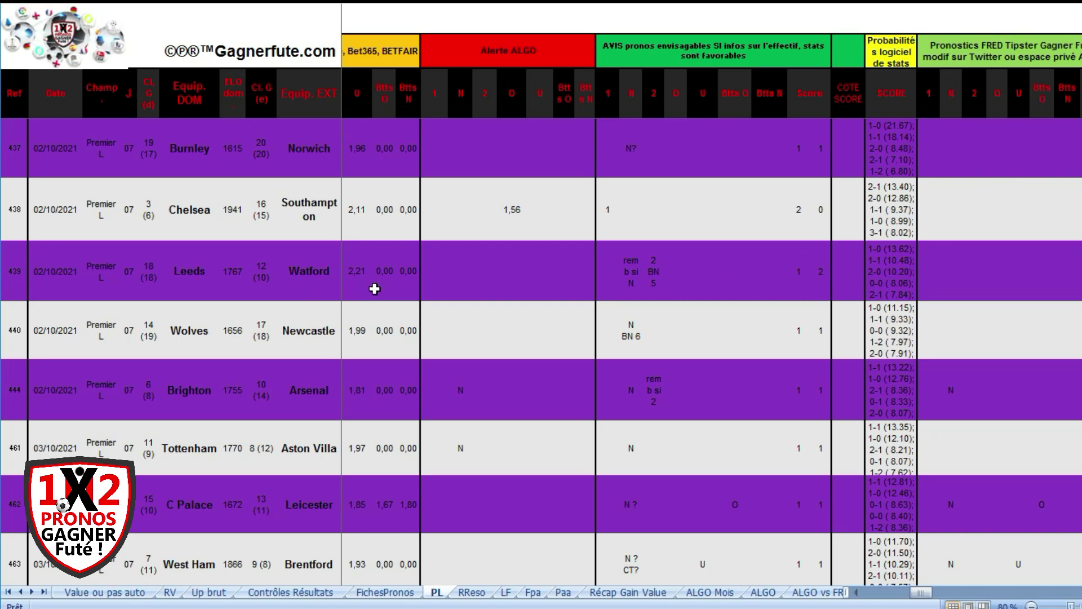
click(905, 593)
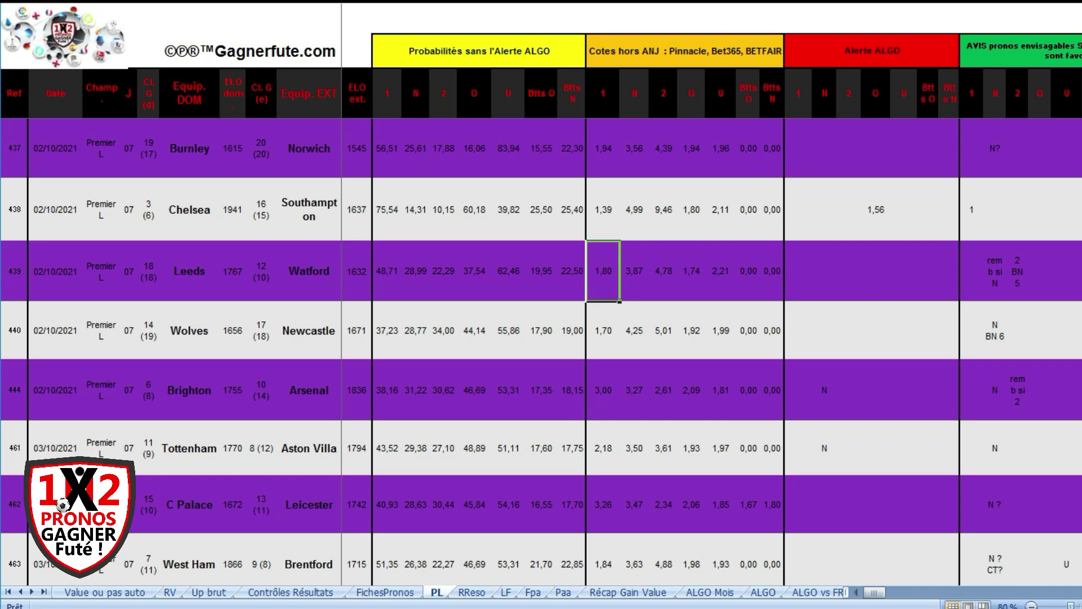
Check the Wolves–Newcastle home-win odds in the spreadsheet and show the two teams' head-to-head history in CgmBet System.
scroll(541, 353, down, 1)
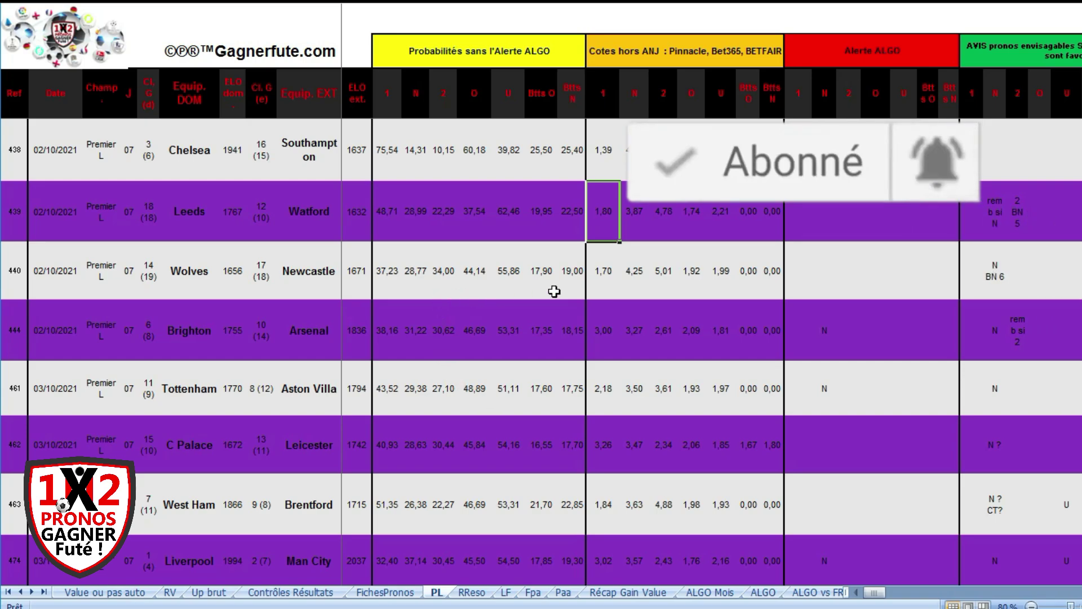
click(602, 276)
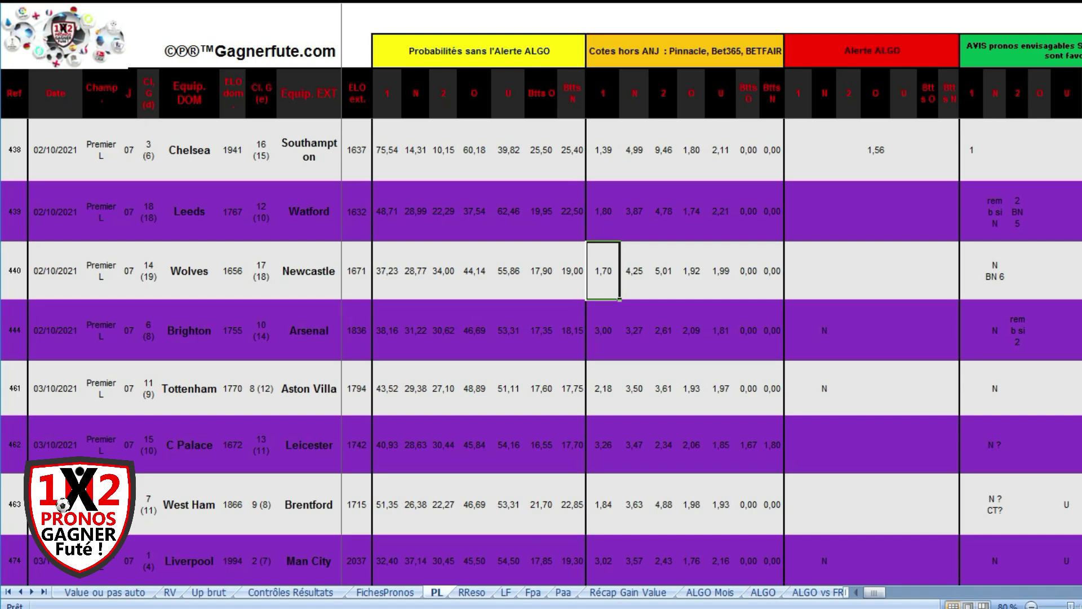
scroll(710, 316, right, 3)
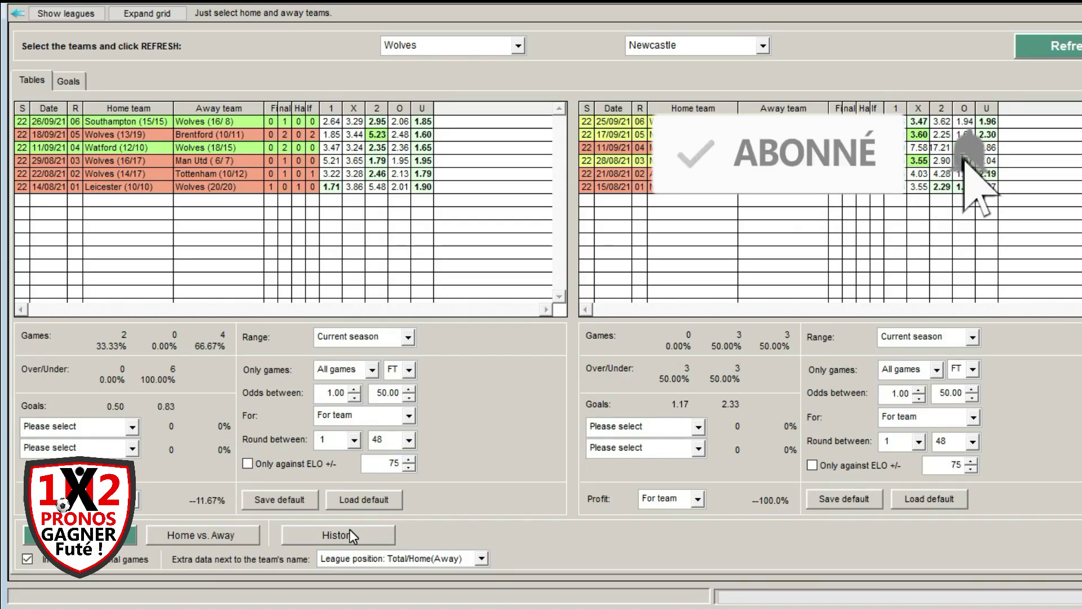
click(347, 530)
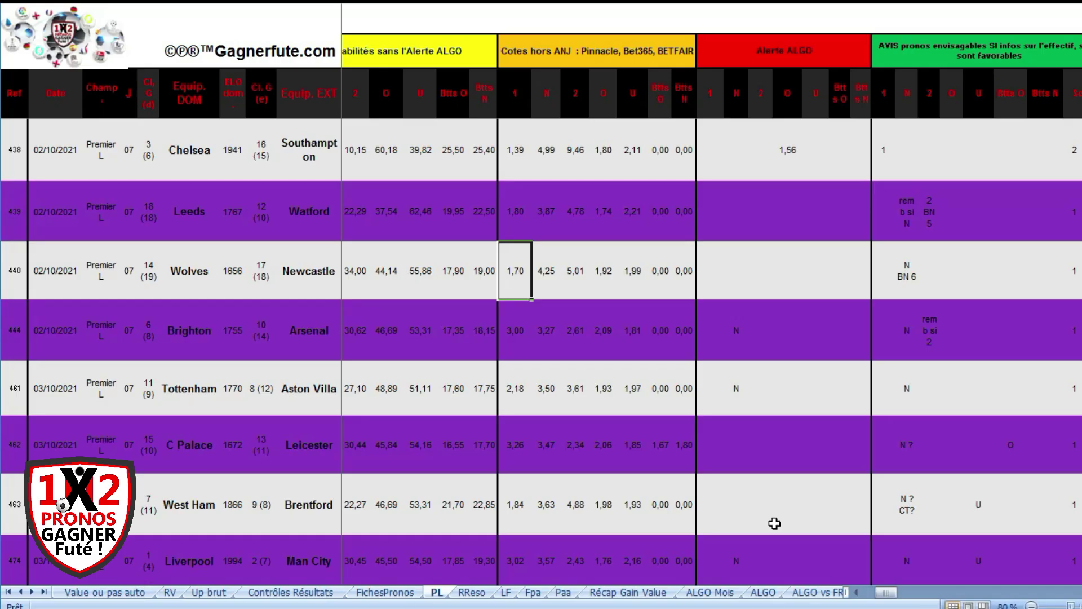
Examine the ALGO alert, possible forecast and score probabilities for Wolves–Newcastle in the spreadsheet.
click(720, 333)
text(N)
click(720, 258)
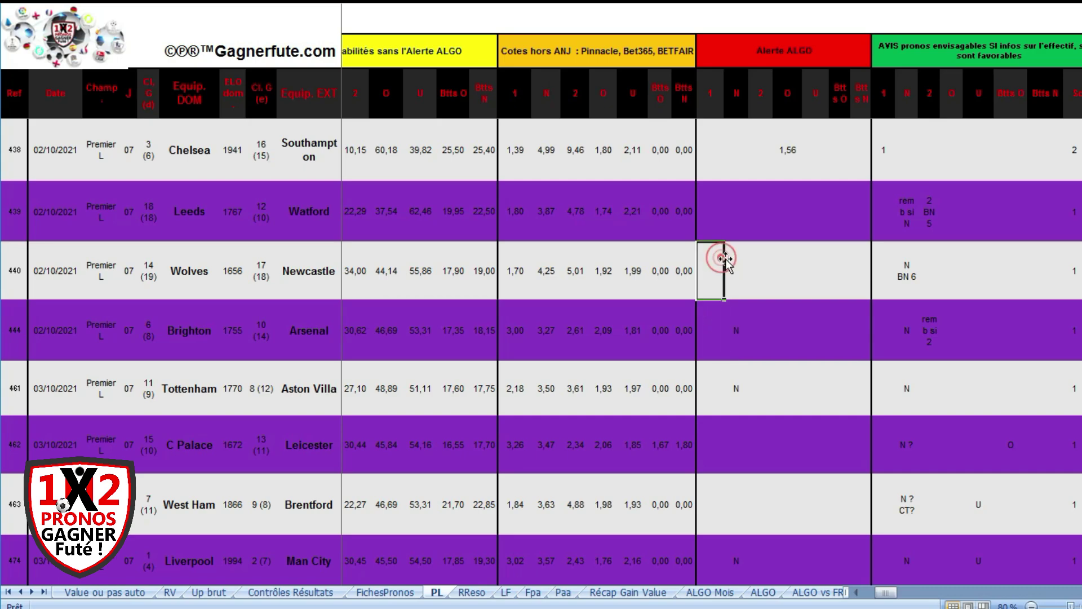
click(907, 271)
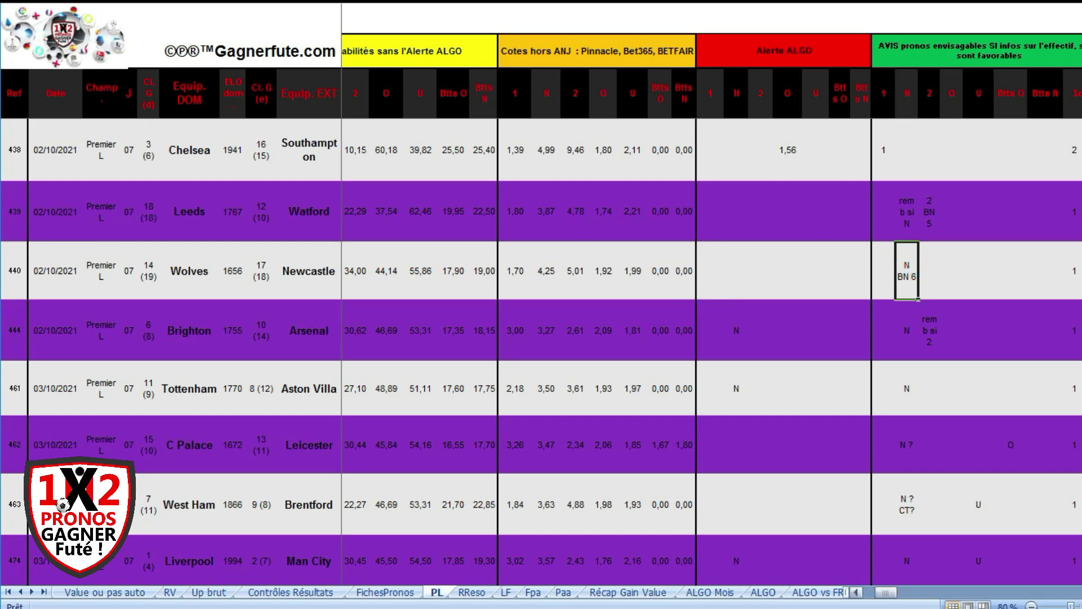
drag(885, 592, 920, 592)
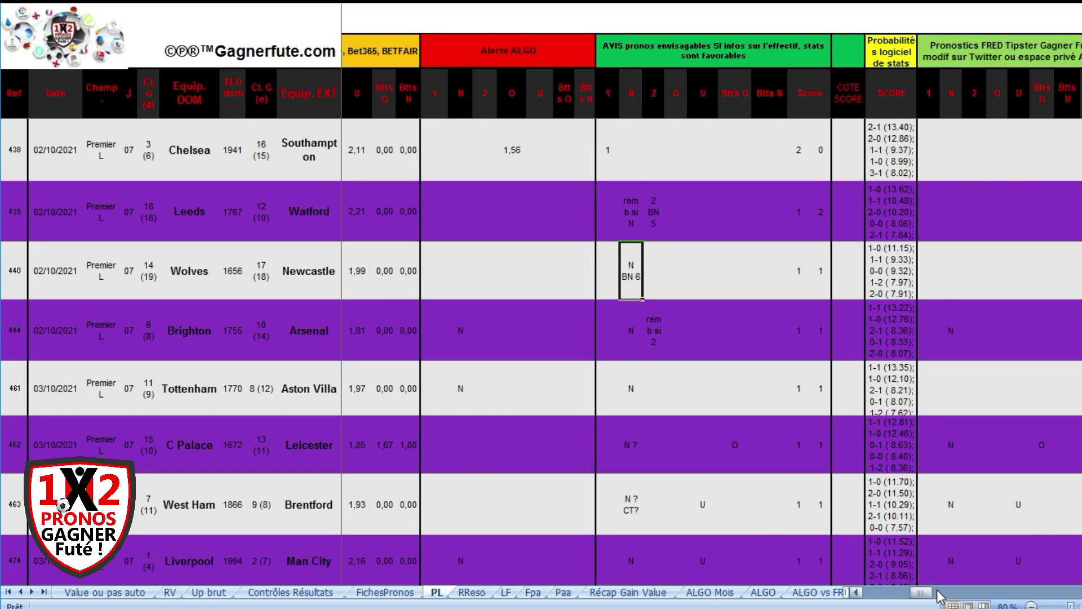
Return to the spreadsheet from CgmBet System and review the Brighton–Arsenal away-win odds and ALGO alert.
drag(924, 592, 876, 600)
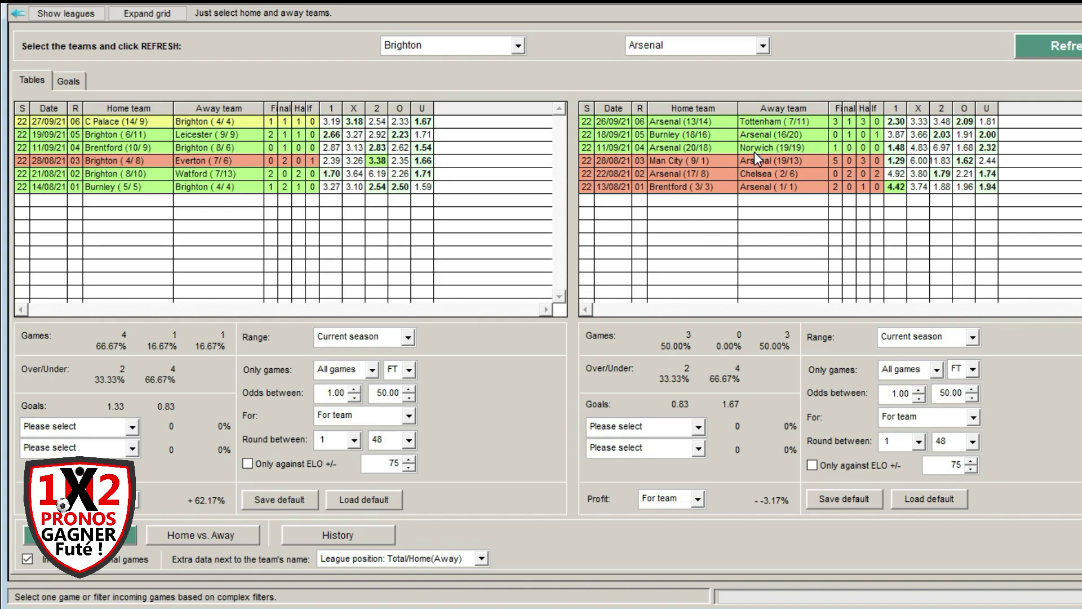
click(204, 604)
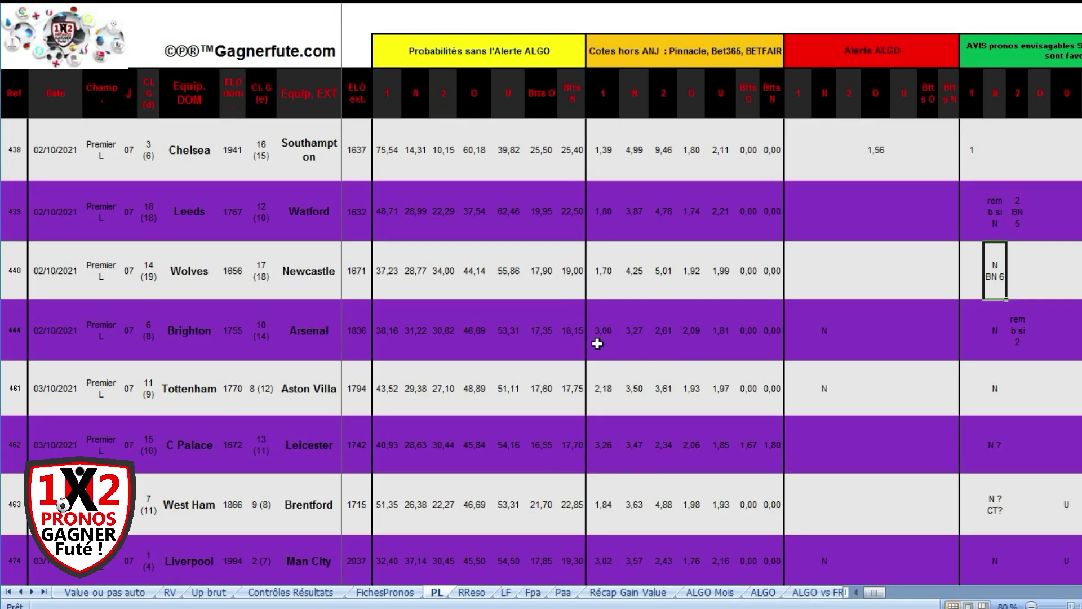
click(670, 330)
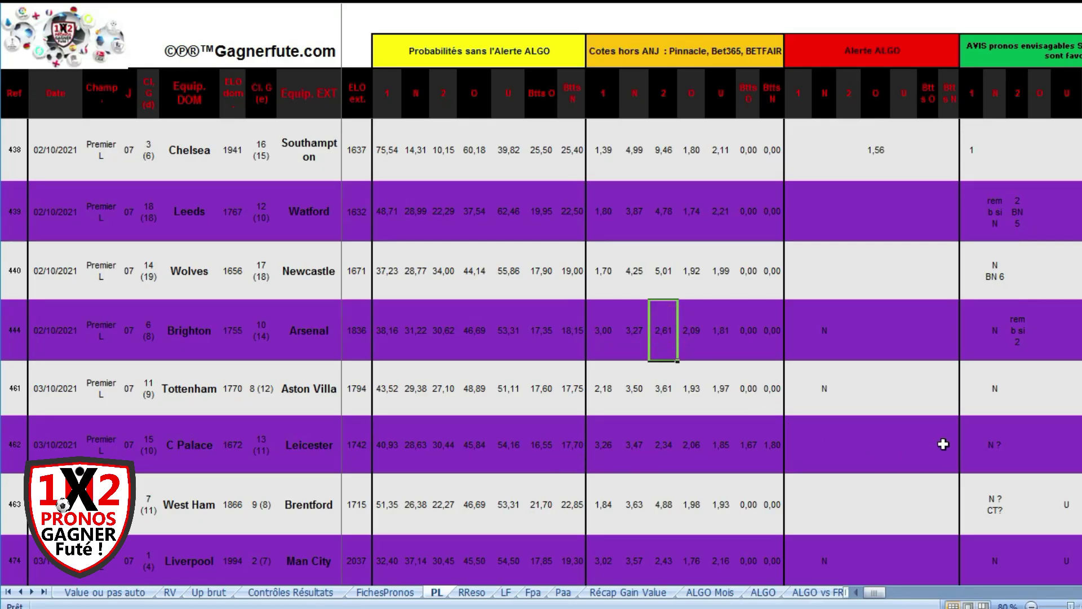
scroll(670, 329, right, 6)
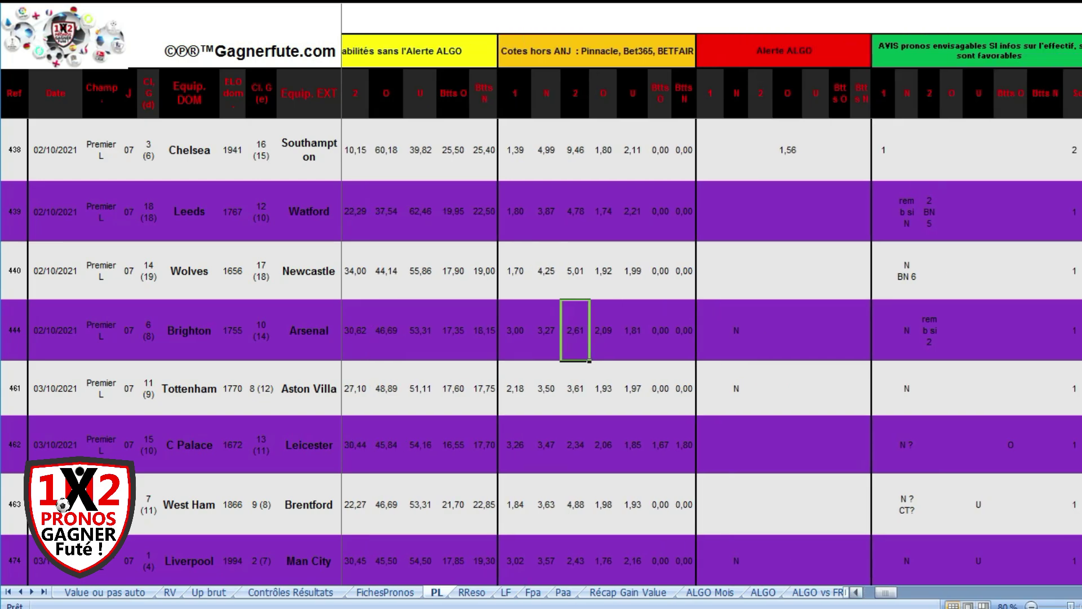
scroll(712, 316, right, 8)
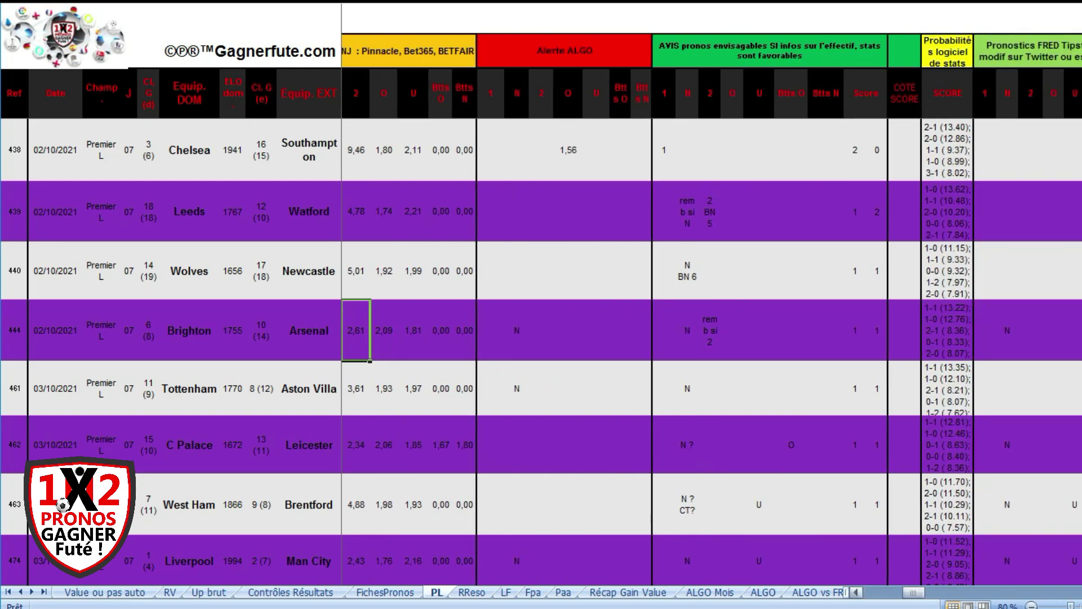
scroll(575, 399, right, 3)
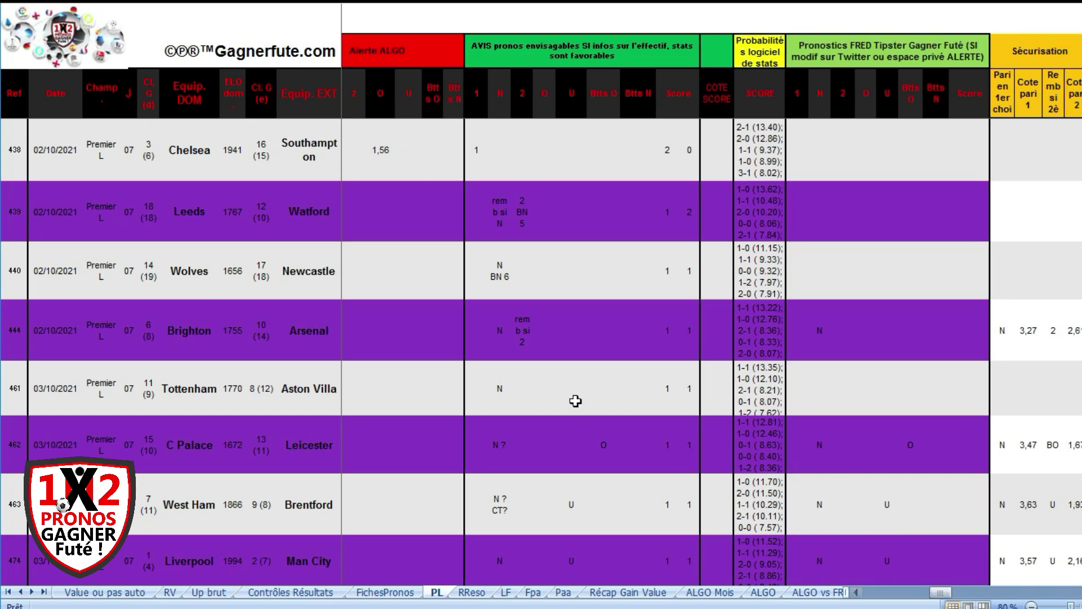
Examine the possible draw forecast, its refund-if-2 option and the tipster's draw forecast for Brighton–Arsenal.
click(503, 328)
click(524, 322)
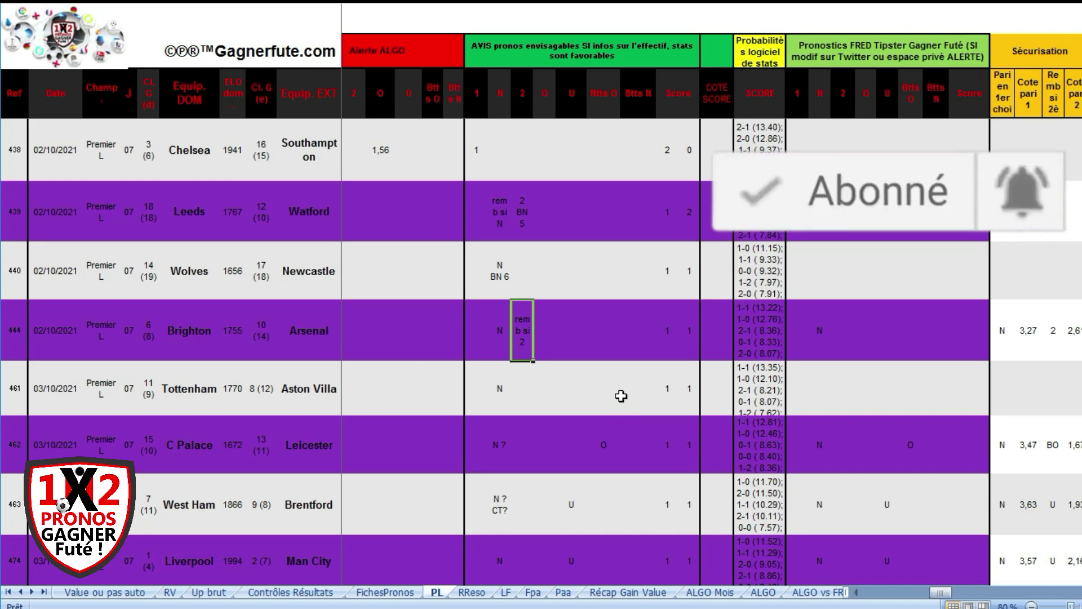
click(823, 331)
scroll(753, 326, right, 4)
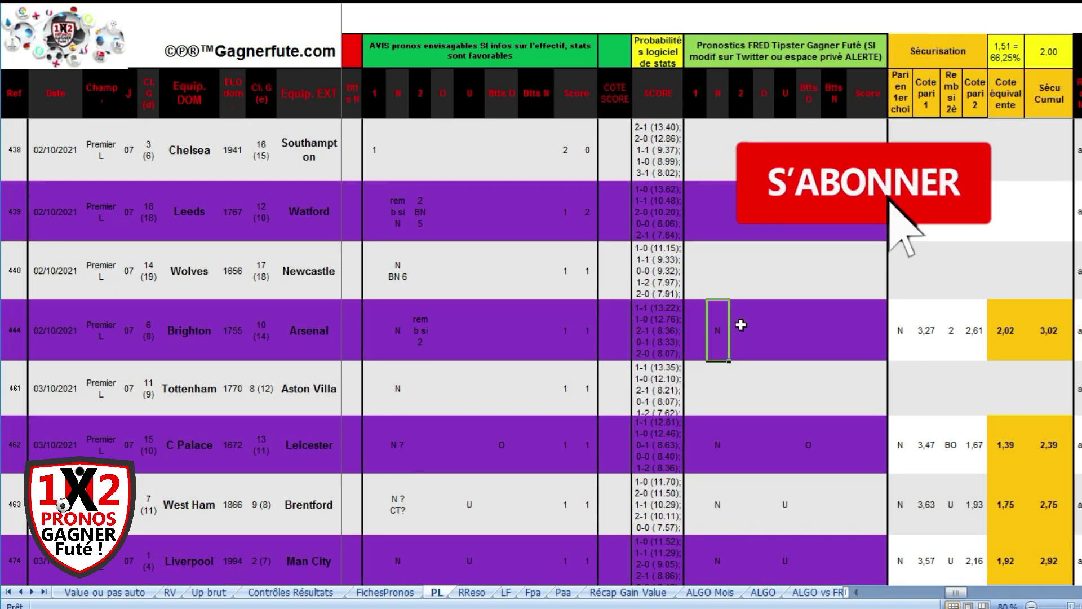
Check the equivalent odds for Brighton–Arsenal and clear the match's Sécu Cumul value.
click(1008, 344)
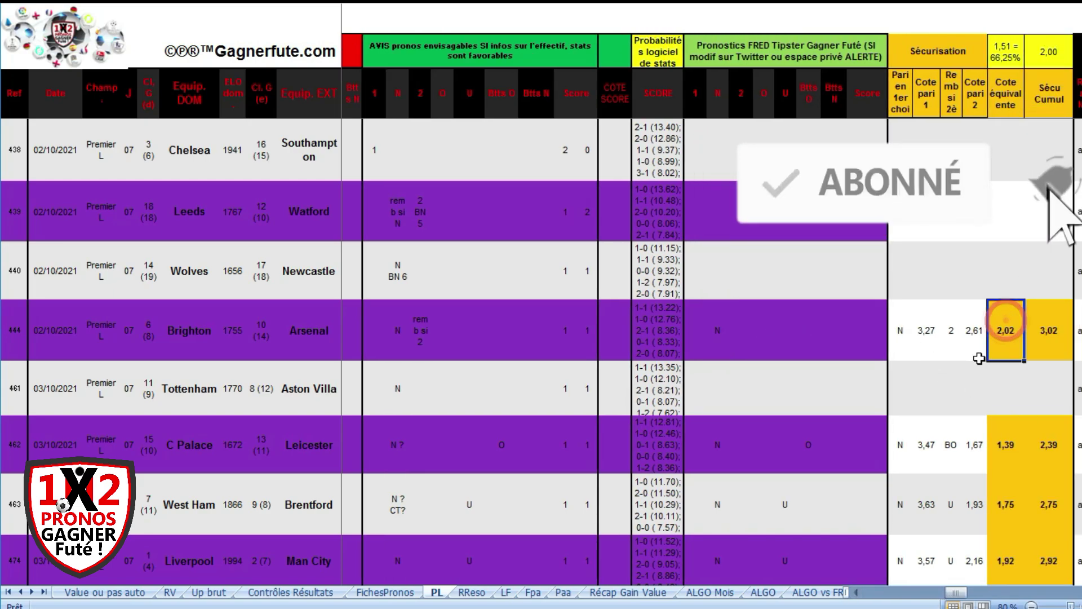
click(1049, 333)
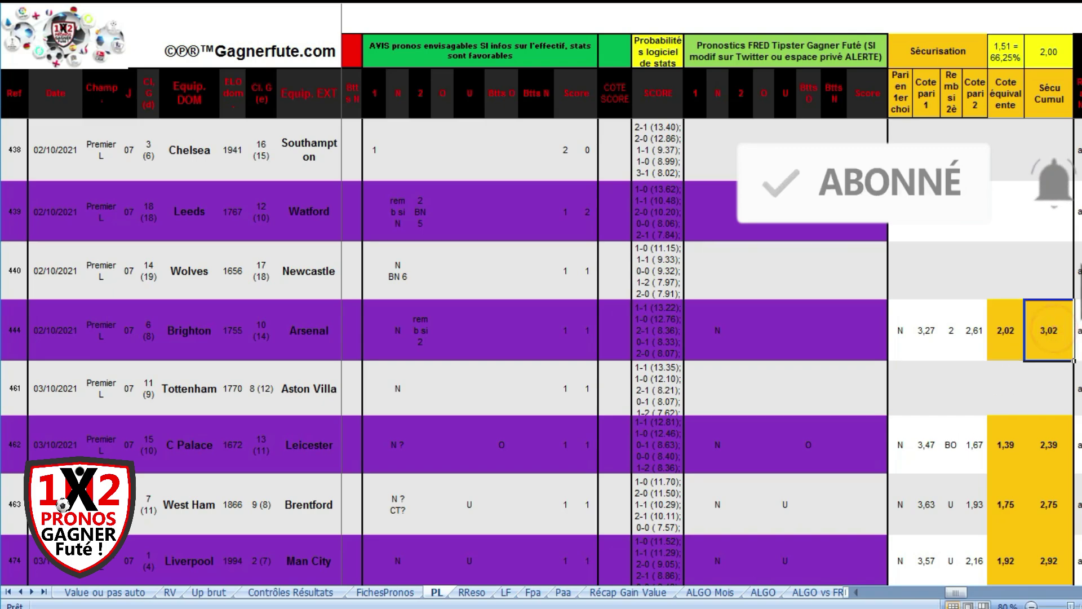
key(Delete)
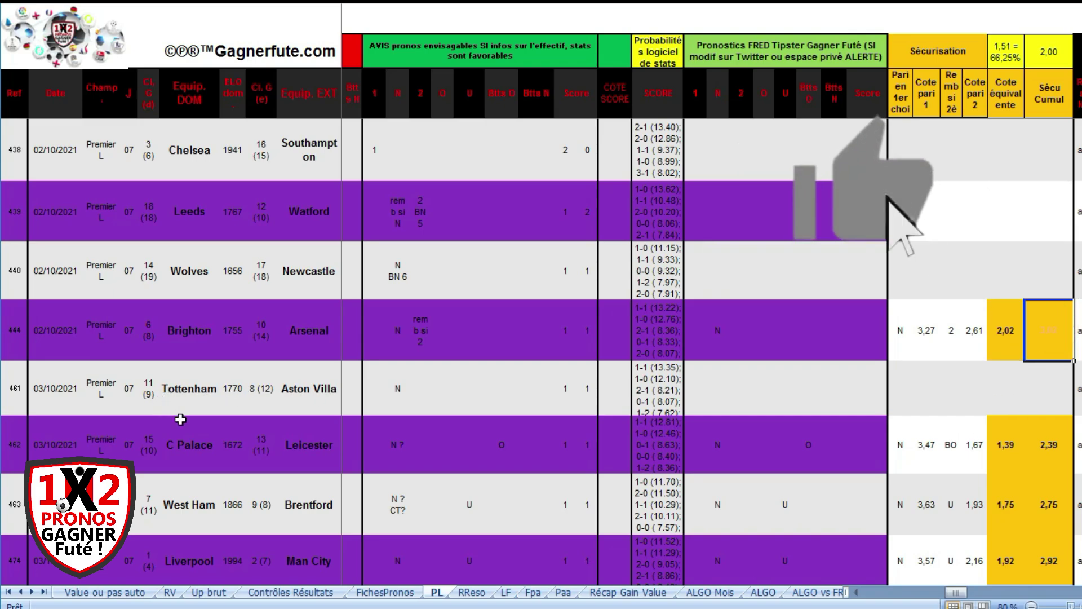
Examine the home-win odds, ALGO alert and possible draw forecast for Tottenham–Aston Villa.
drag(948, 593, 856, 593)
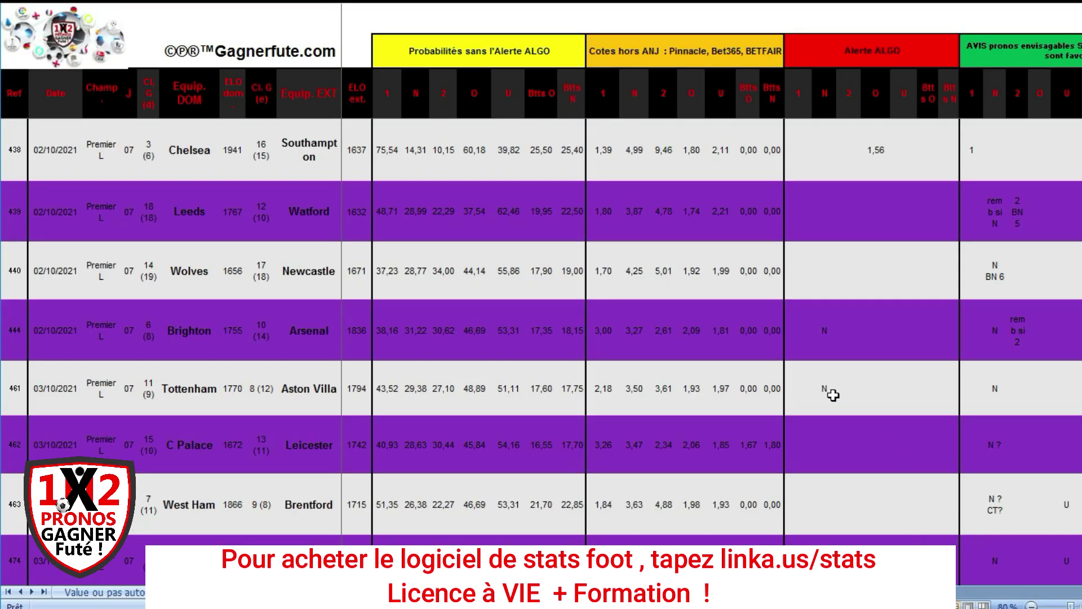
click(616, 394)
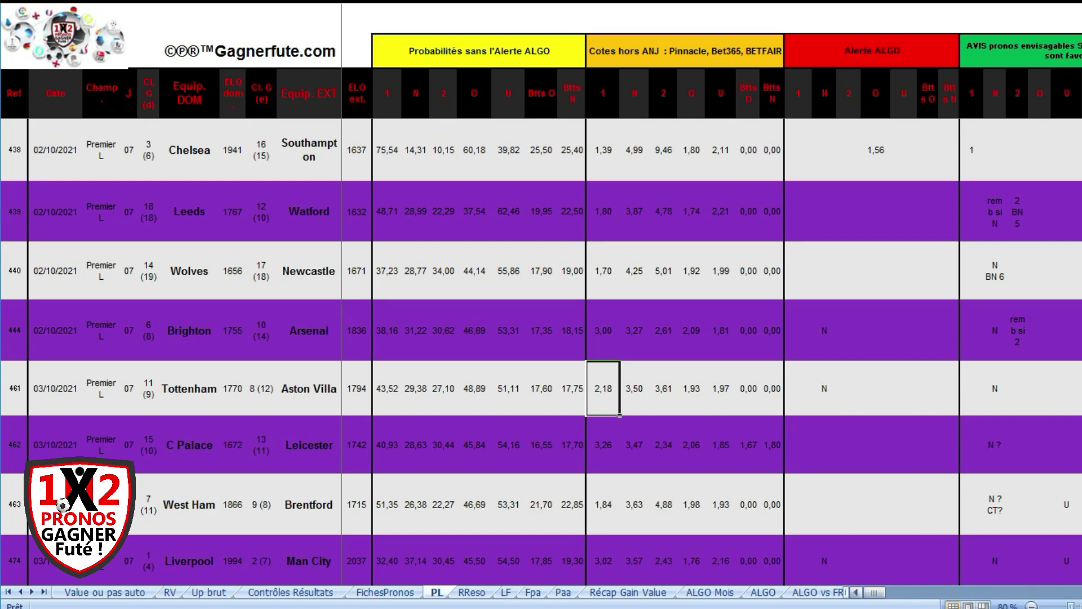
scroll(712, 316, right, 8)
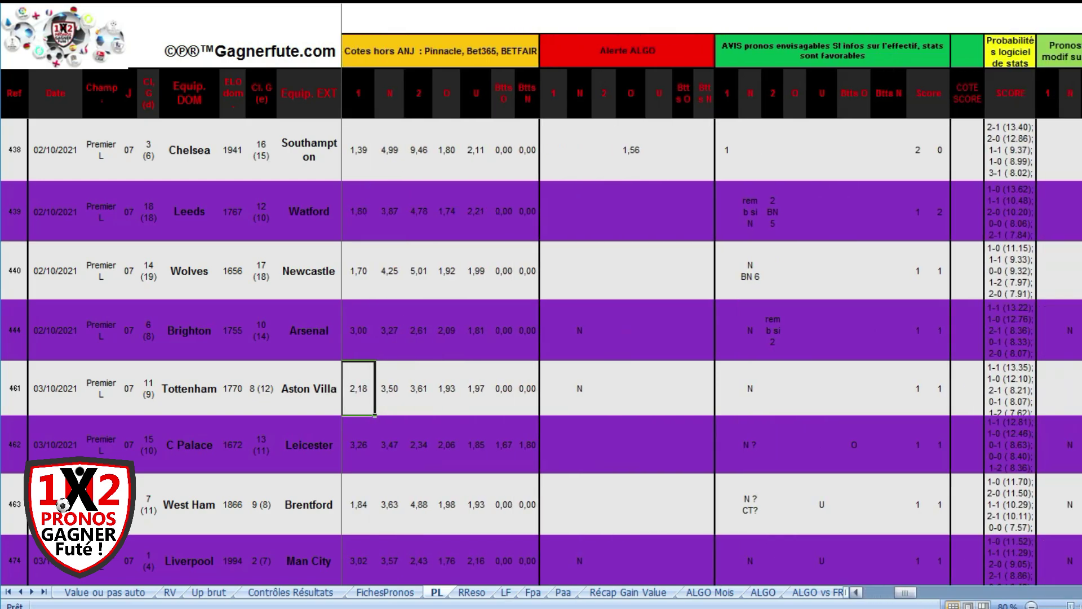
scroll(753, 471, right, 4)
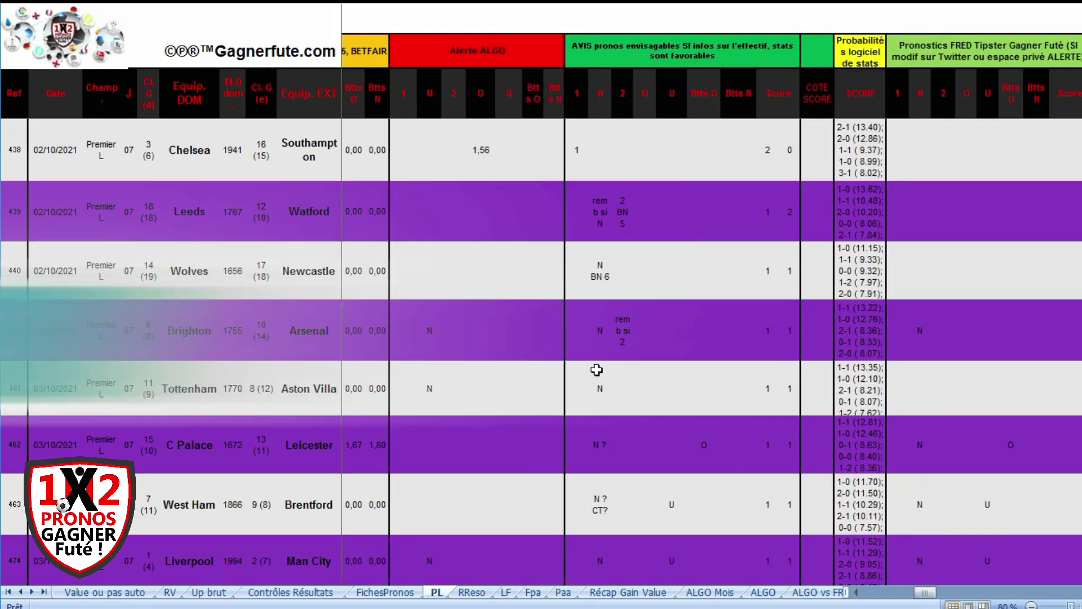
click(597, 375)
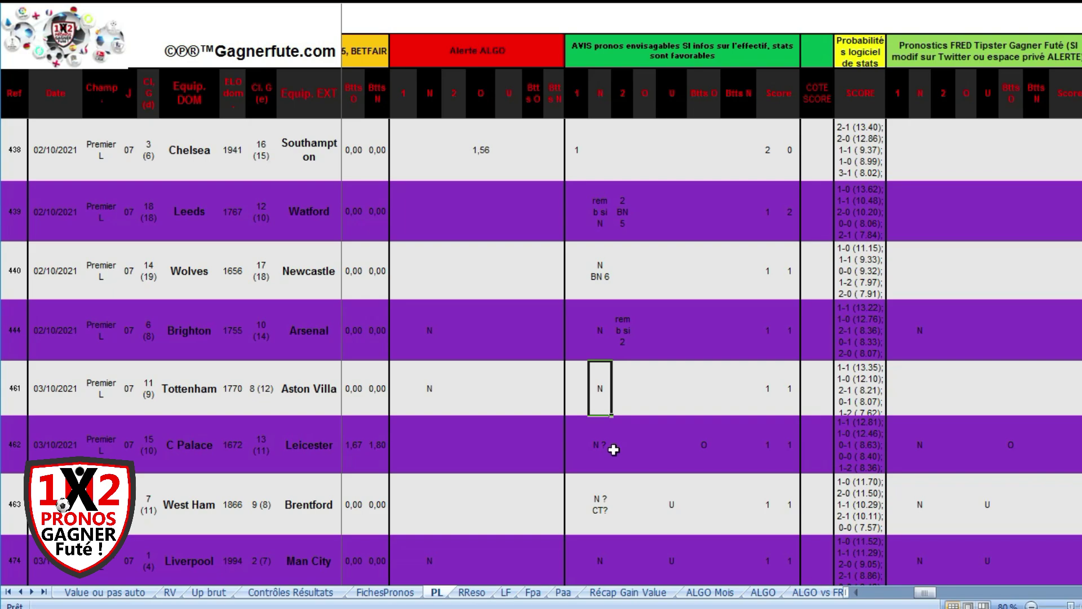
Examine the away-win odds, ALGO alert and possible draw and both-teams-to-score forecasts for C Palace–Leicester.
drag(930, 593, 873, 596)
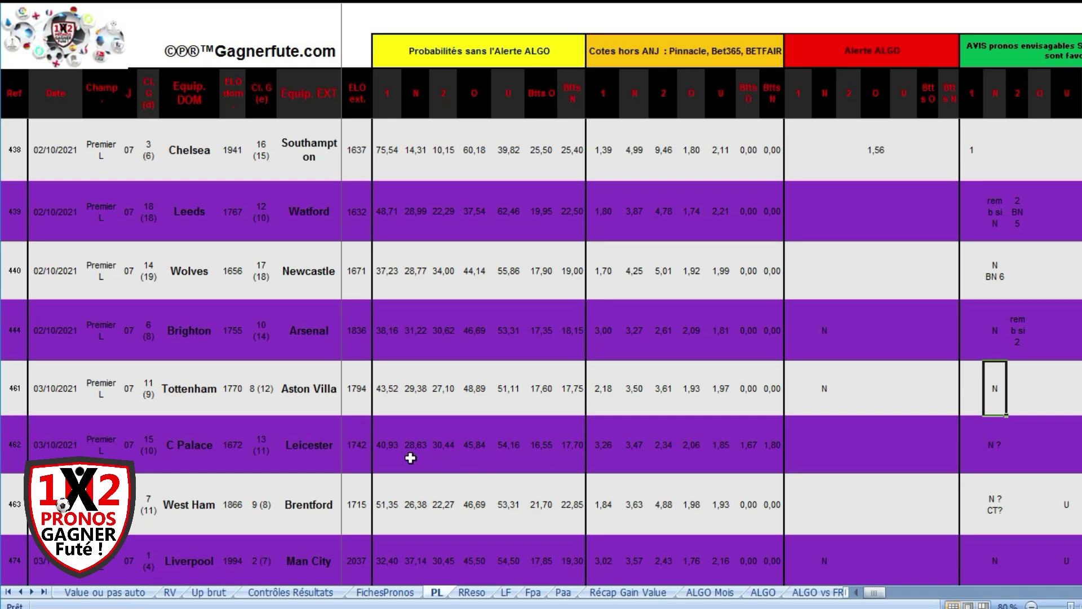
click(662, 449)
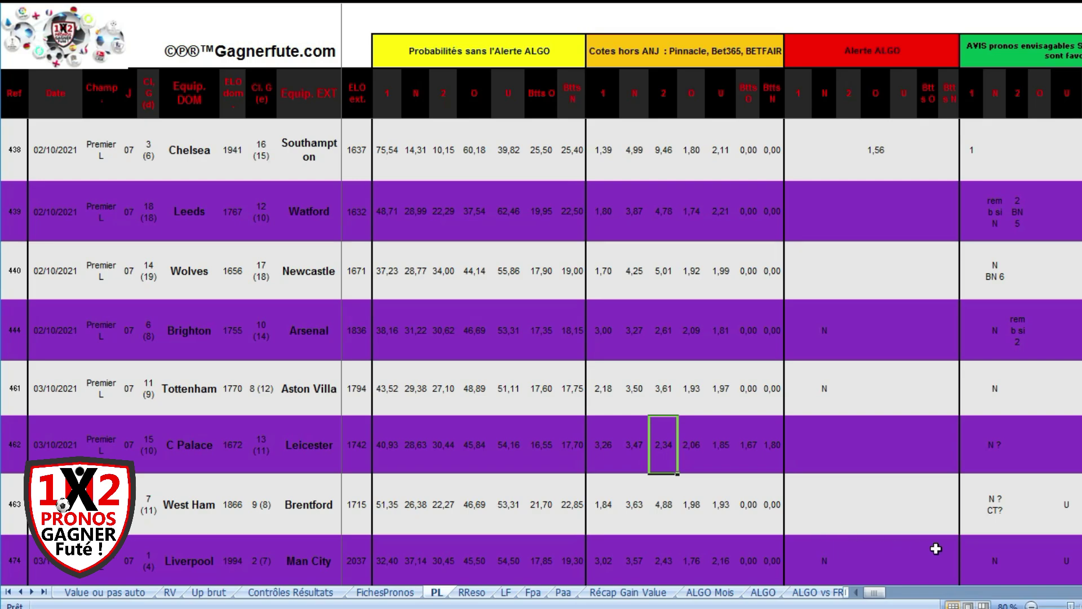
scroll(712, 316, right, 2)
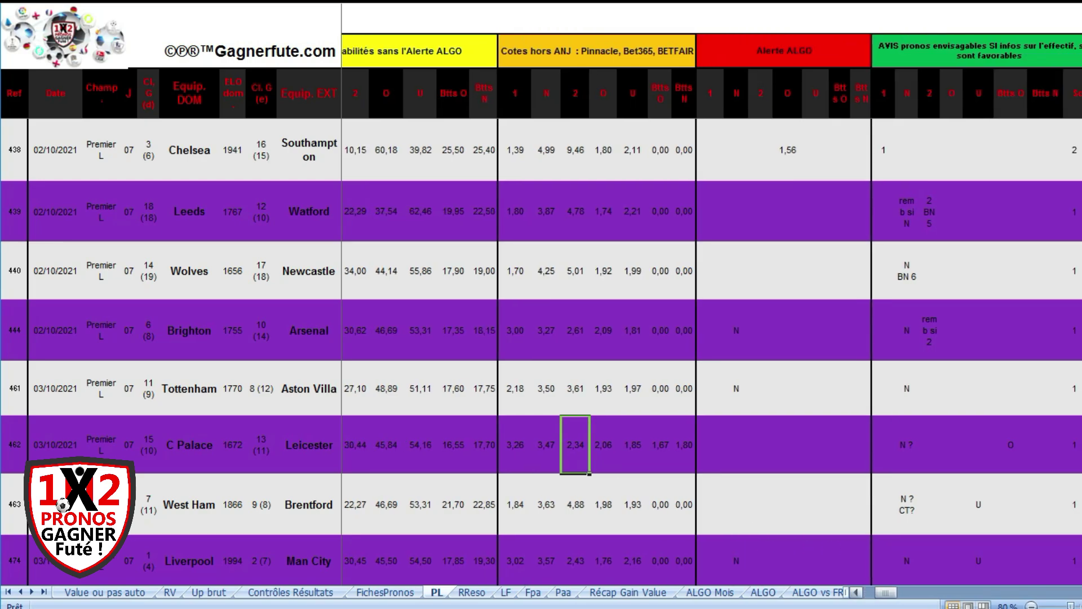
scroll(712, 316, right, 8)
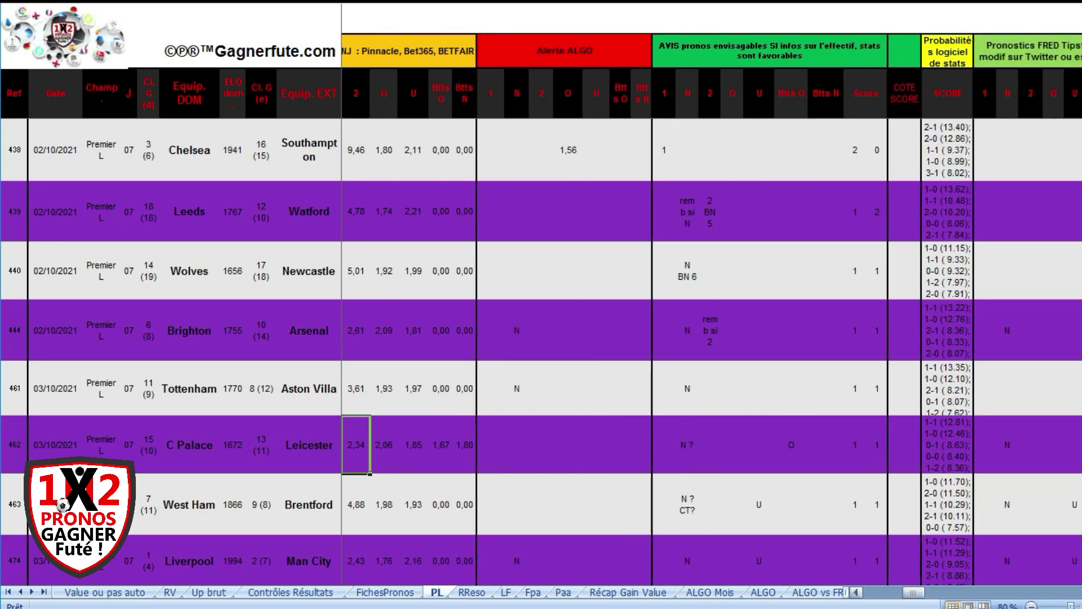
scroll(711, 315, right, 3)
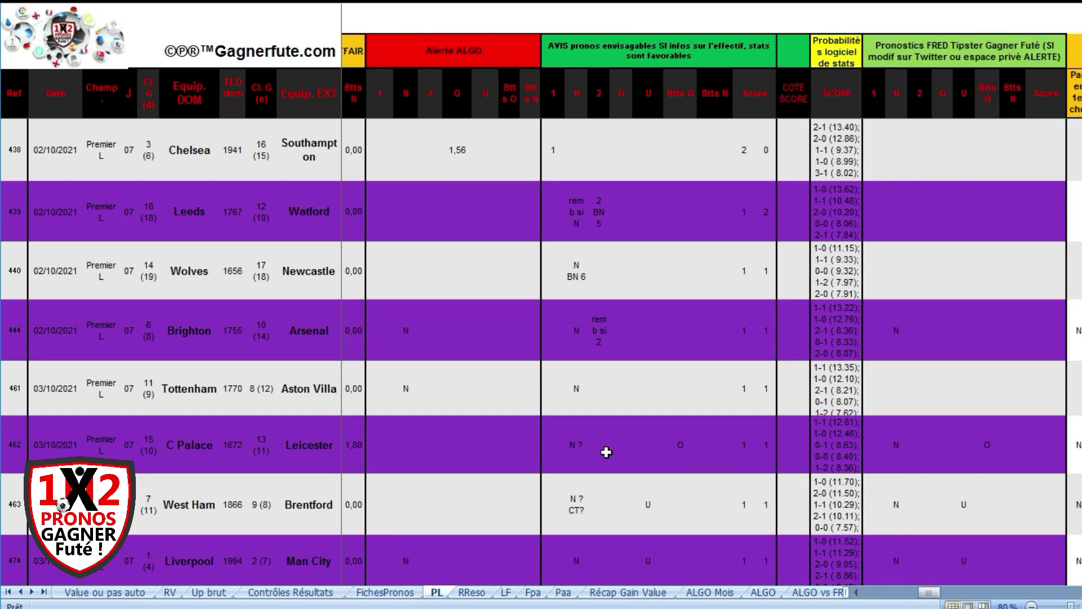
click(578, 447)
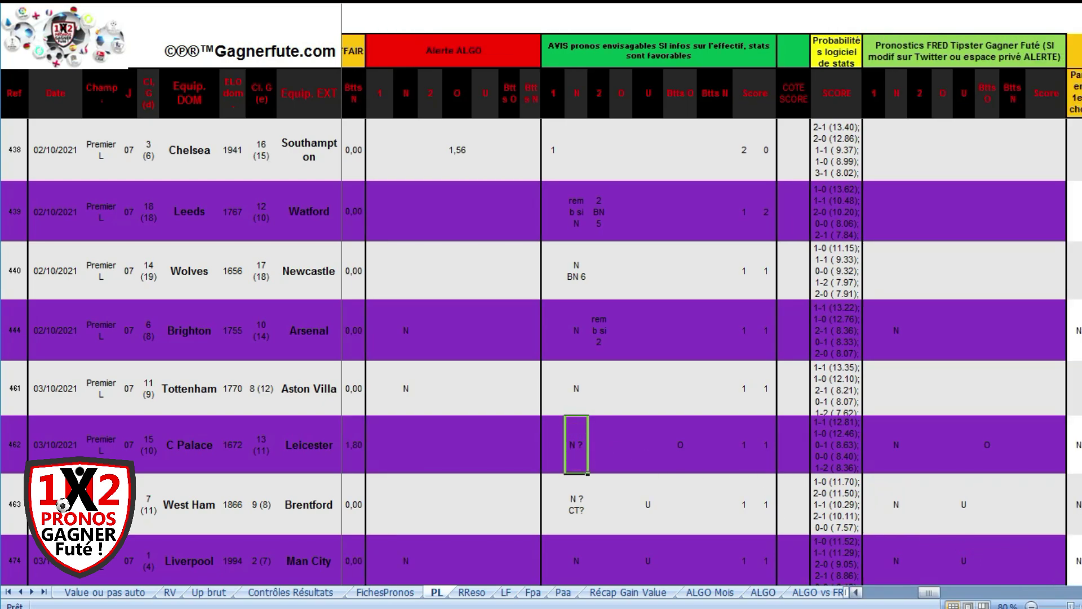
scroll(857, 592, right, 1)
scroll(664, 383, right, 7)
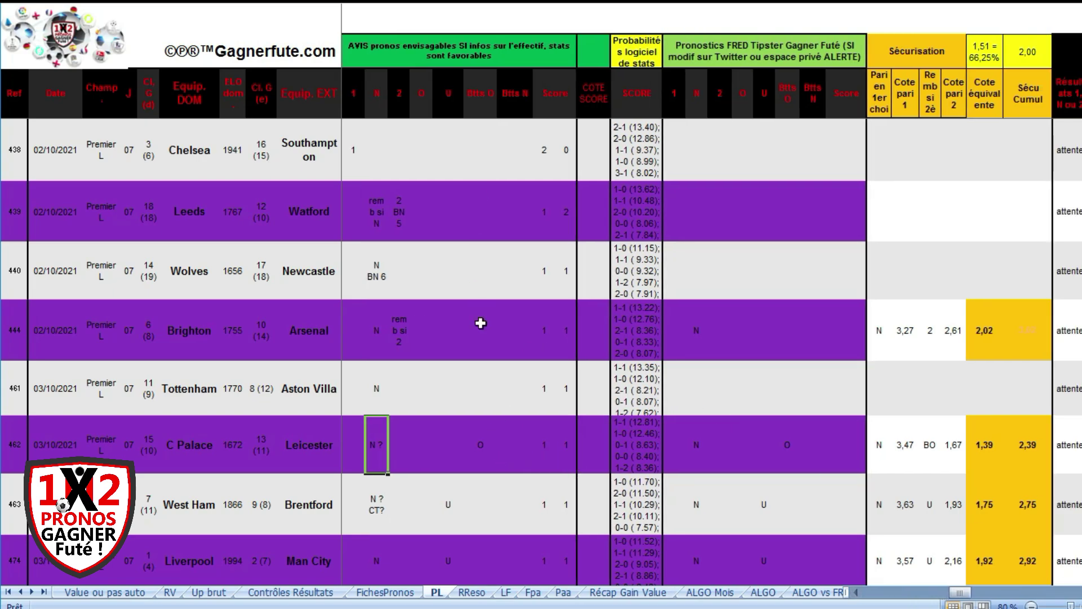
click(482, 441)
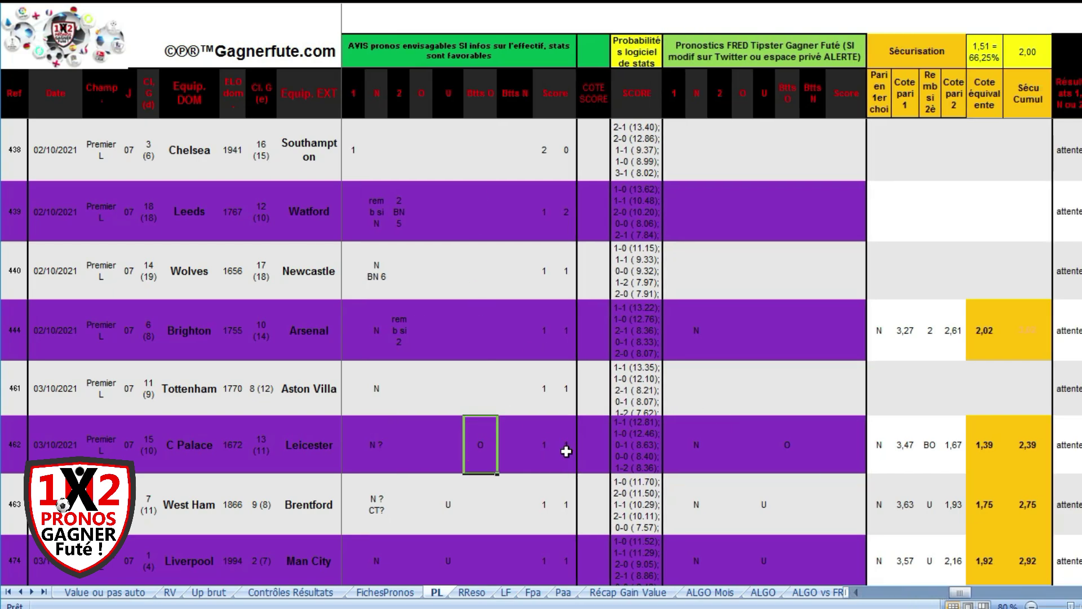
Review the tipster's draw and both-teams-to-score forecasts and the Sécu Cumul value for C Palace–Leicester.
click(696, 442)
text(N)
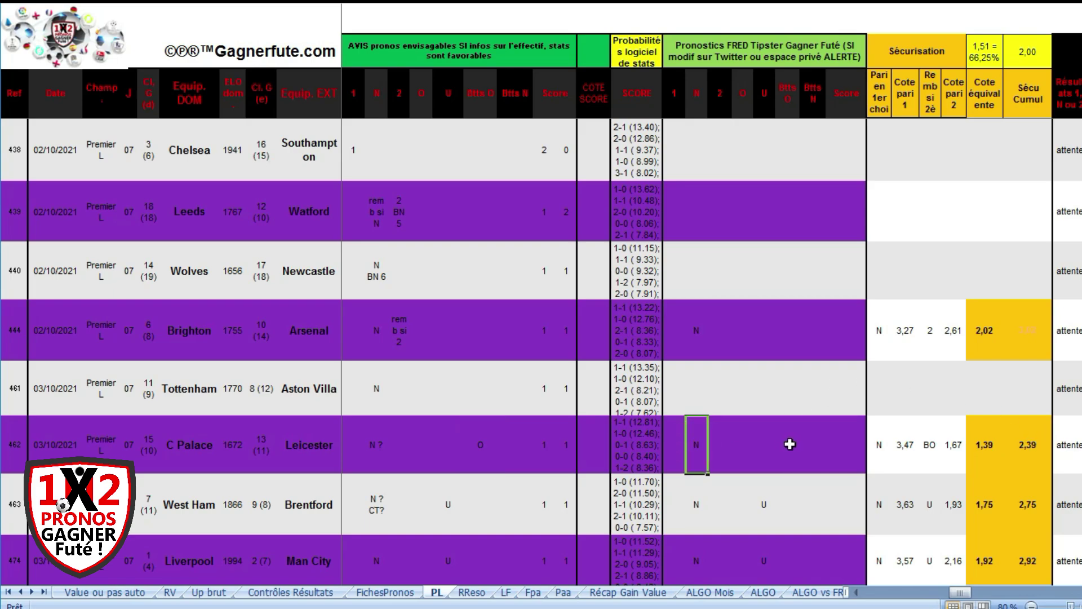
click(788, 445)
text(O)
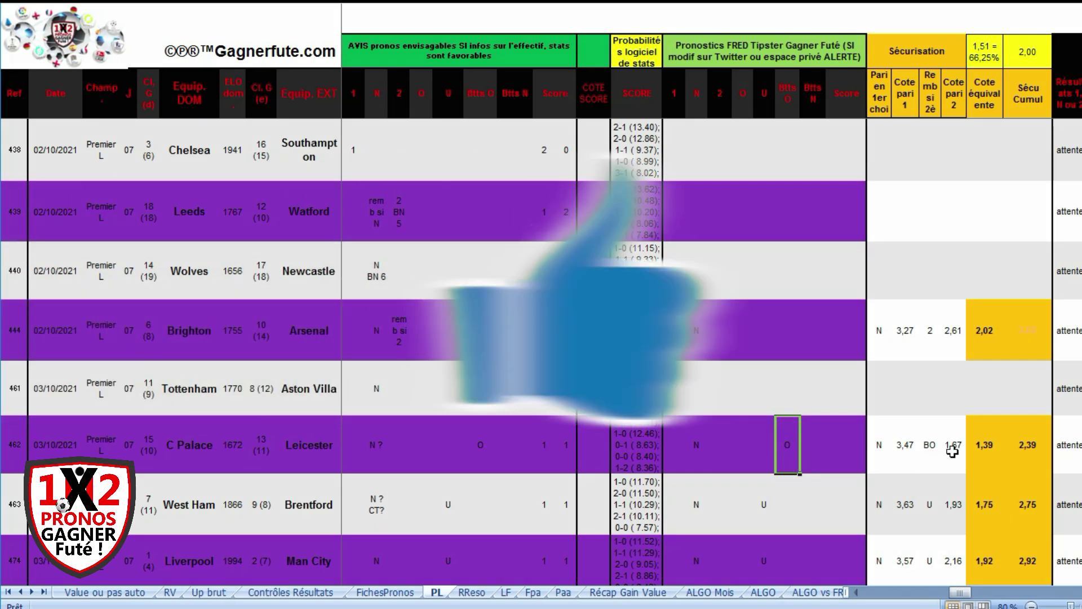
click(1032, 448)
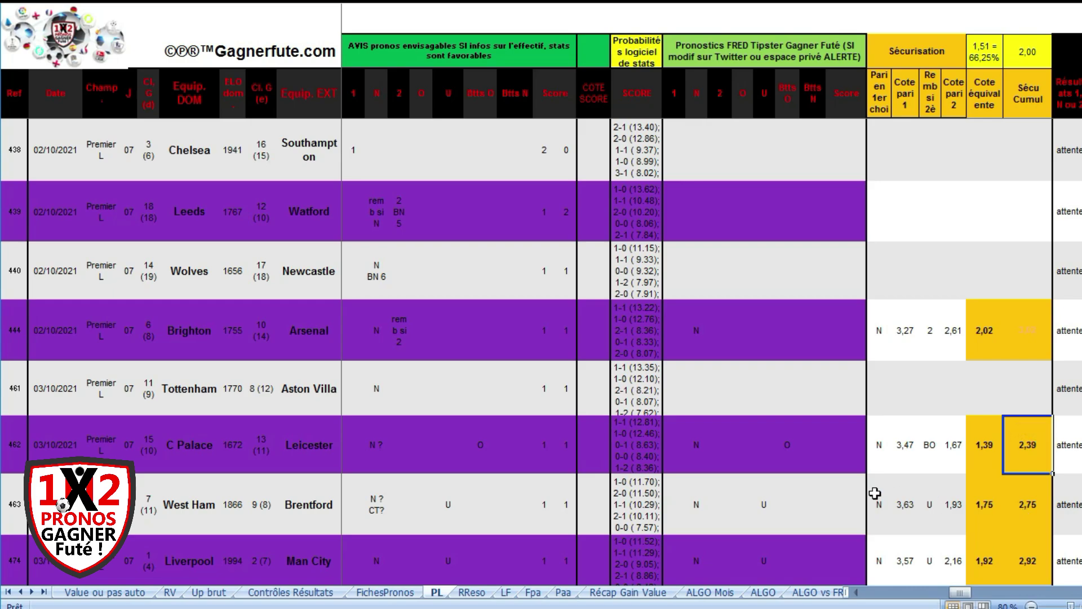
drag(960, 591, 854, 597)
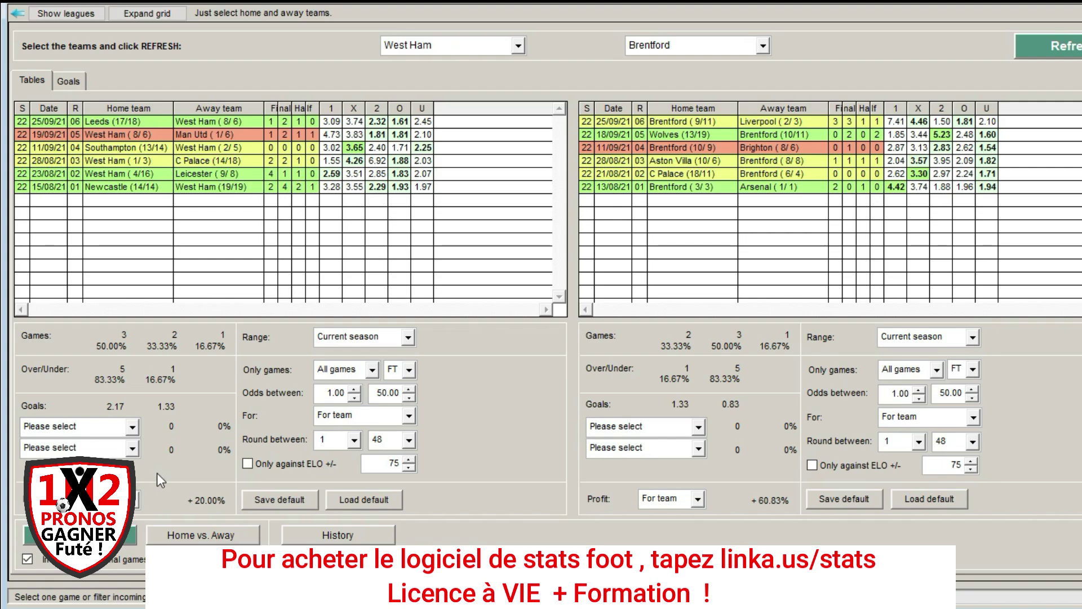
Switch to the odds spreadsheet and examine the home-win odds and possible draw forecast for West Ham–Brentford.
click(169, 600)
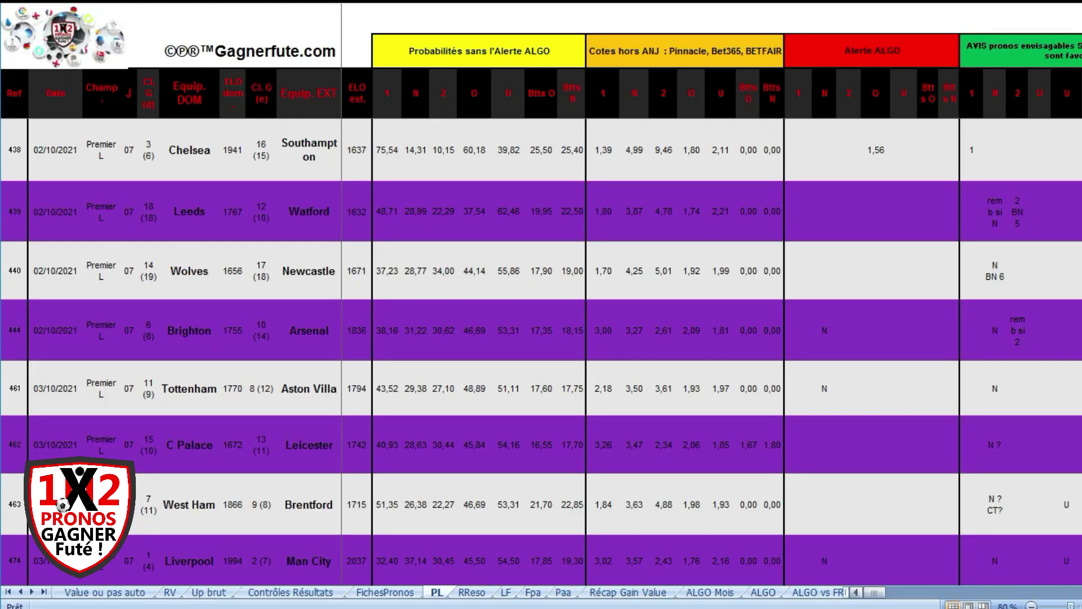
scroll(712, 316, right, 4)
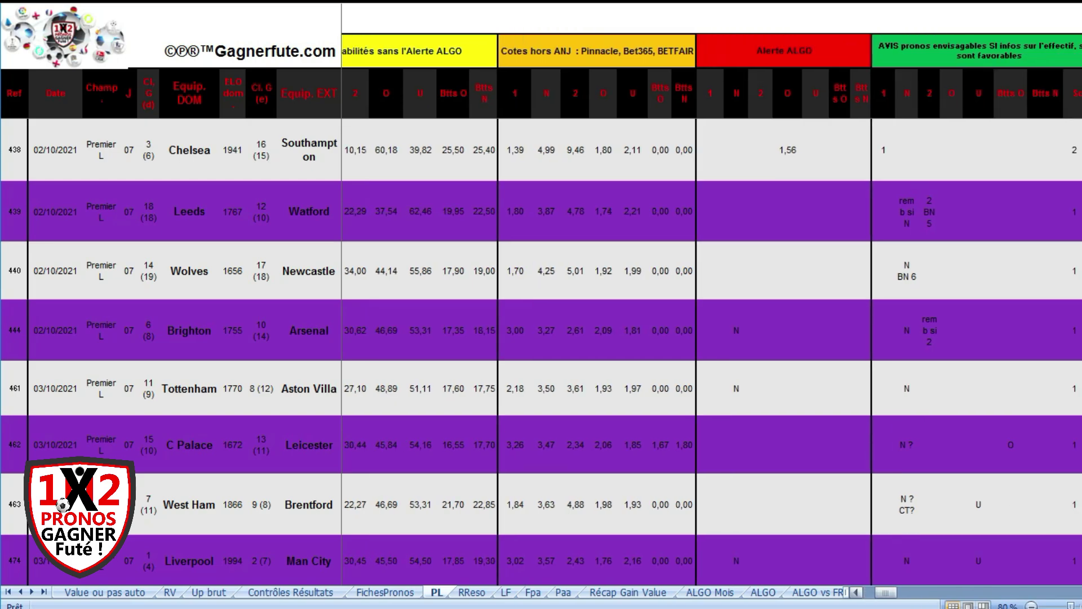
scroll(554, 543, right, 3)
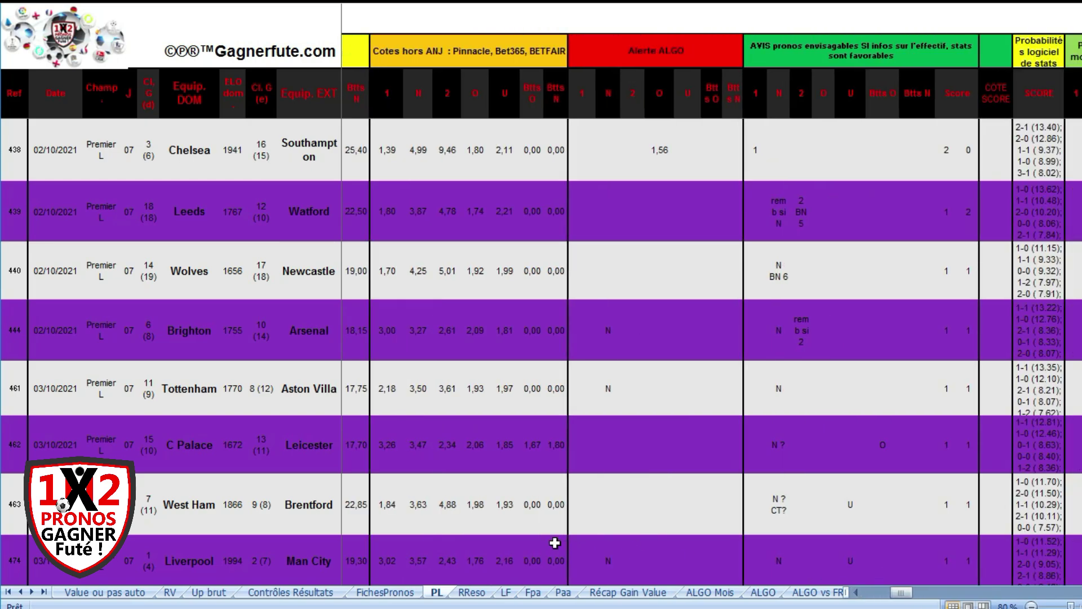
click(386, 507)
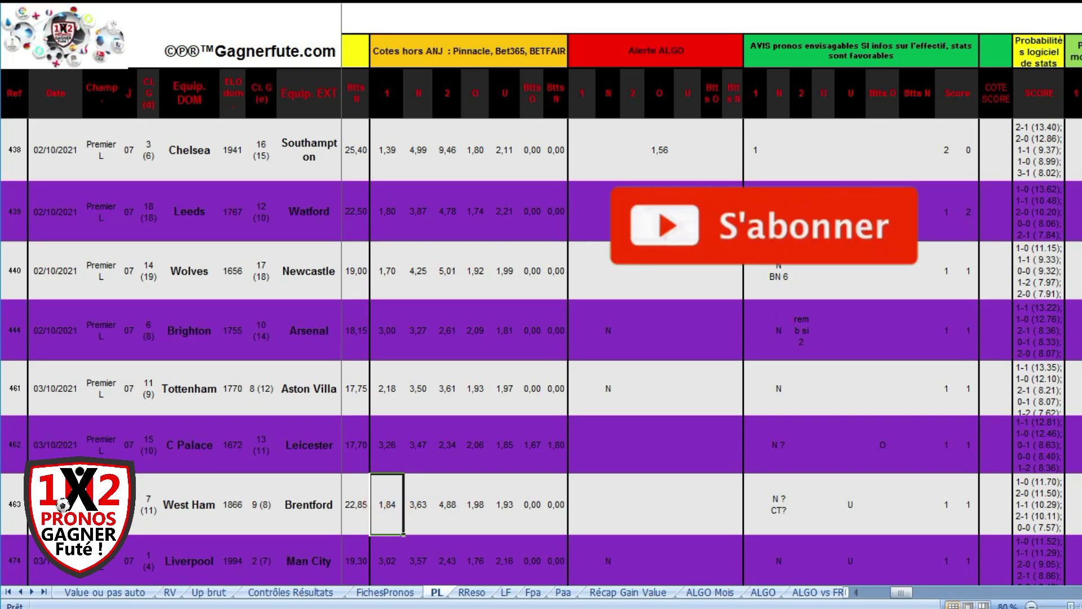
scroll(906, 392, right, 1)
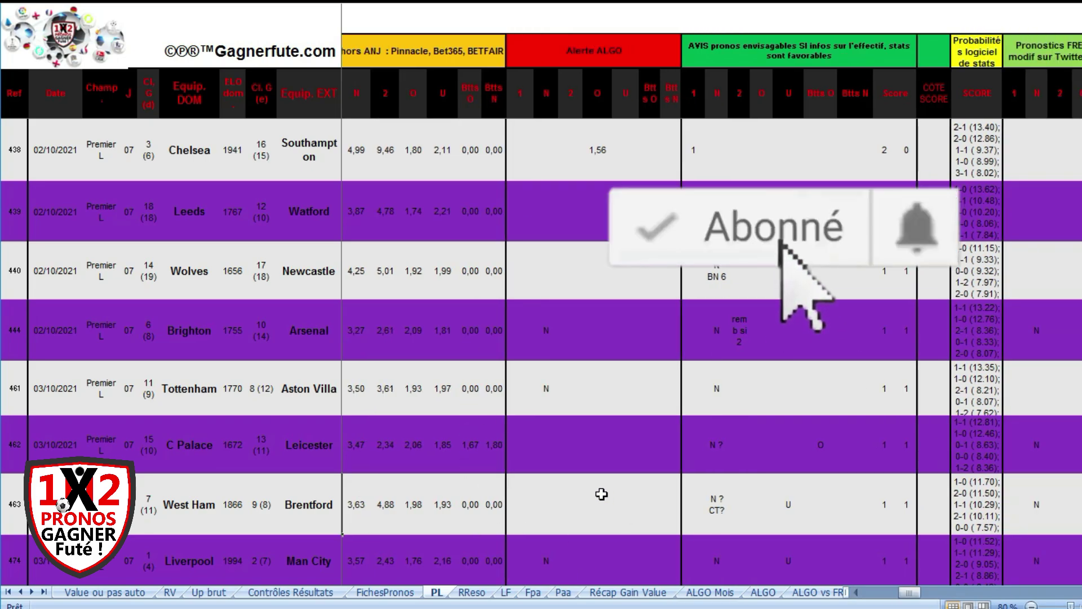
click(719, 498)
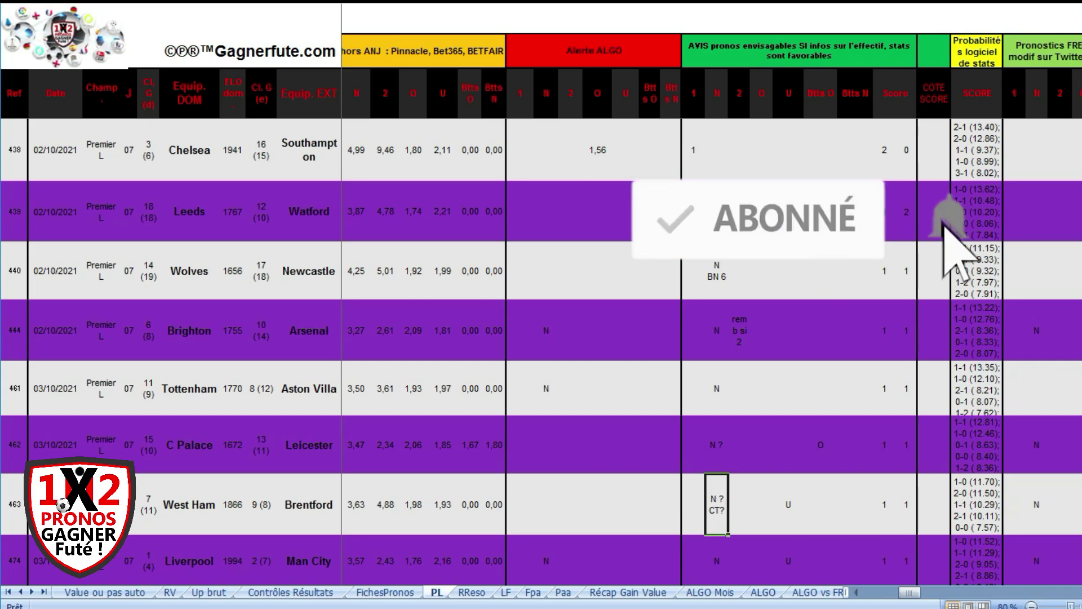
Review the tipster's draw forecast and the Sécu Cumul value for West Ham–Brentford.
scroll(817, 498, right, 2)
scroll(711, 316, right, 6)
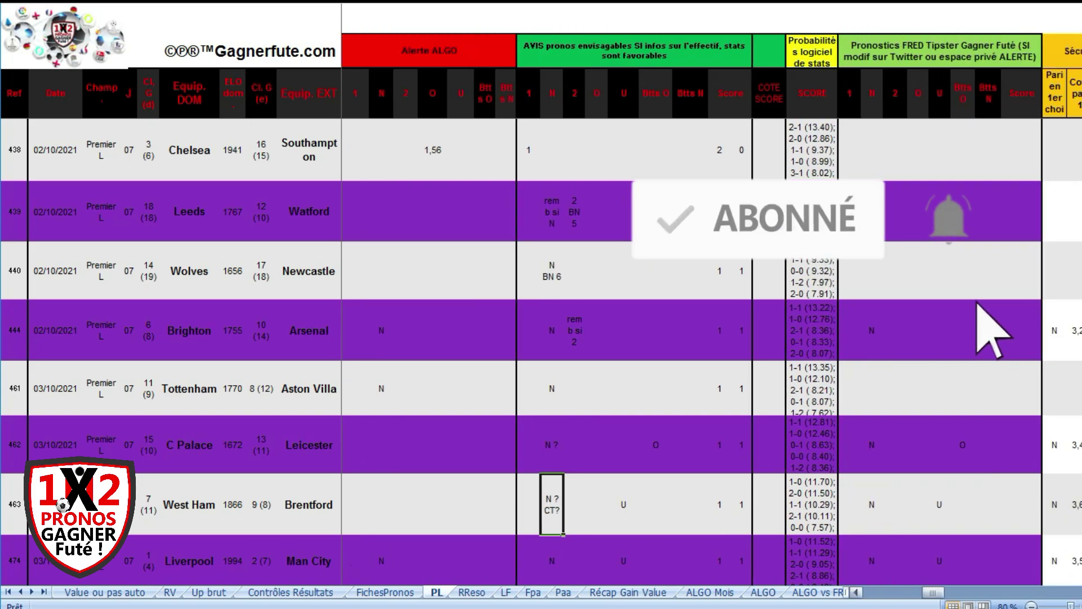
scroll(747, 505, right, 2)
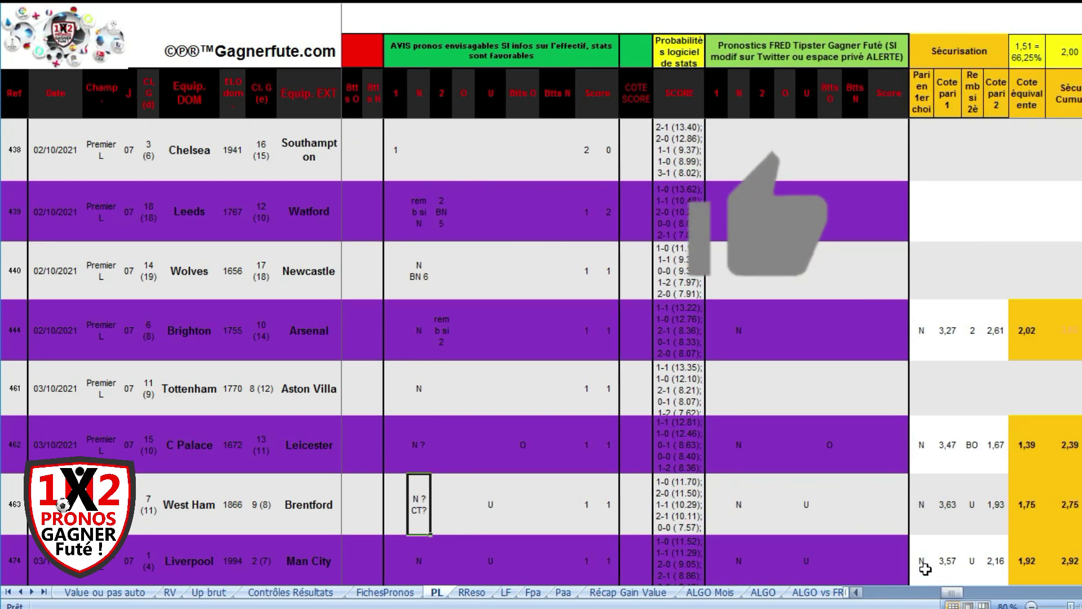
click(747, 505)
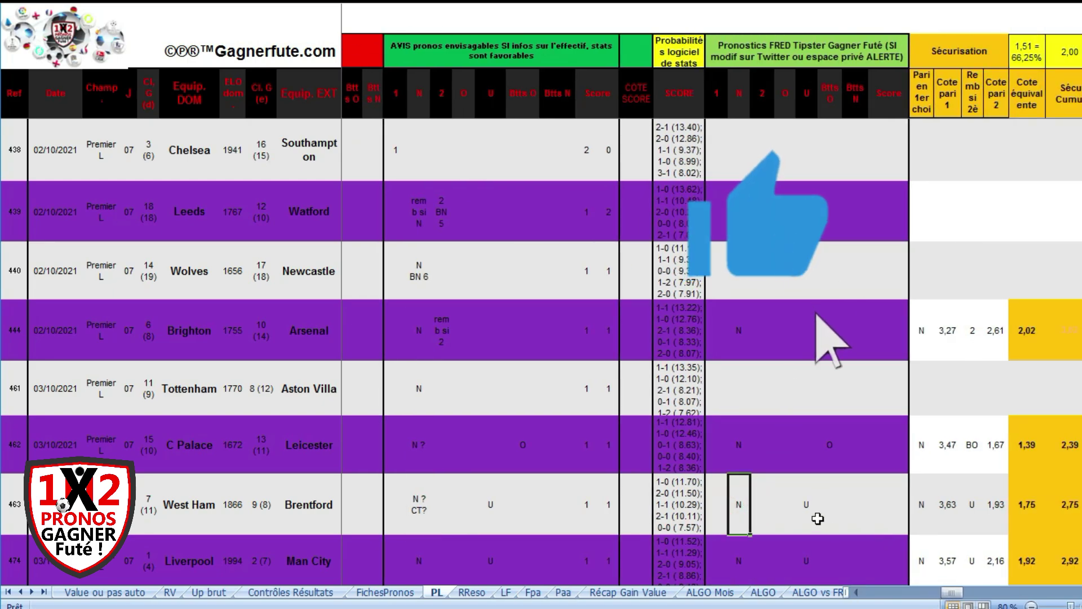
click(1073, 509)
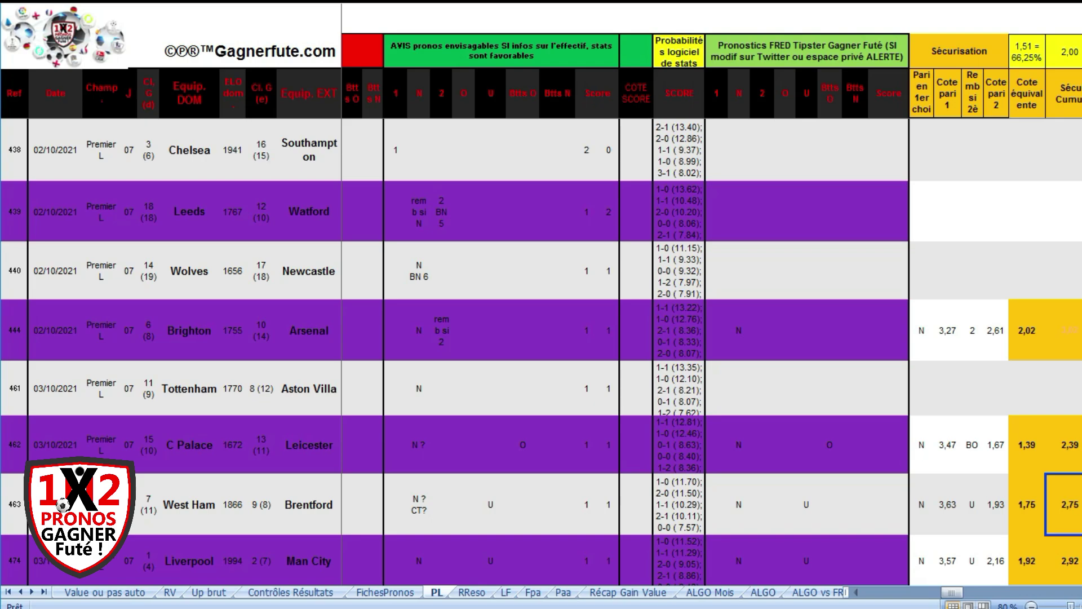
Return from the team statistics to the odds spreadsheet and examine the away-win odds for Liverpool–Man City.
scroll(1025, 502, down, 1)
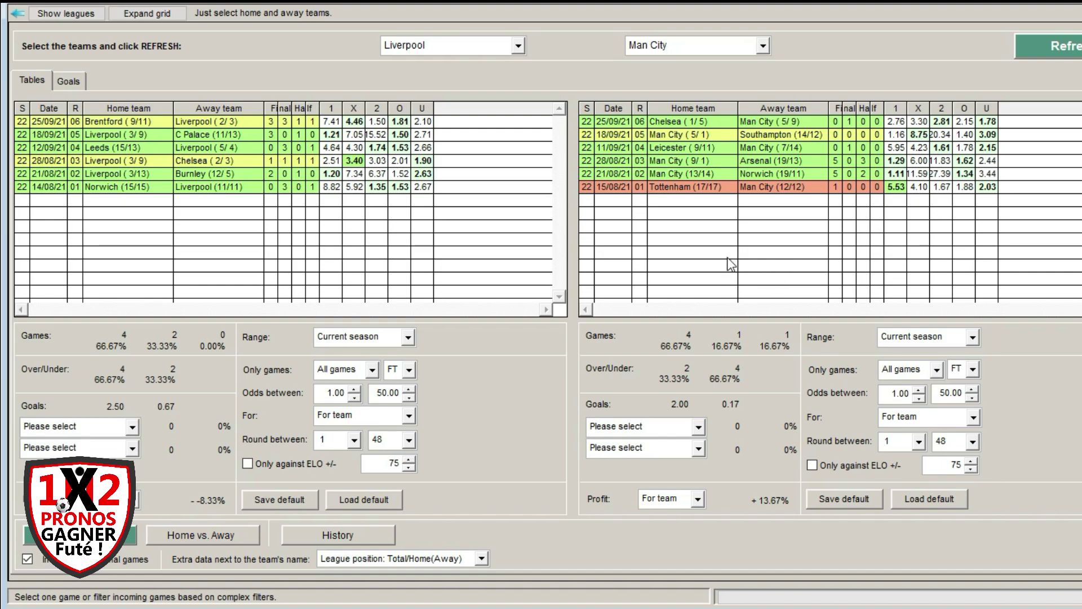
mouse_move(203, 608)
click(203, 564)
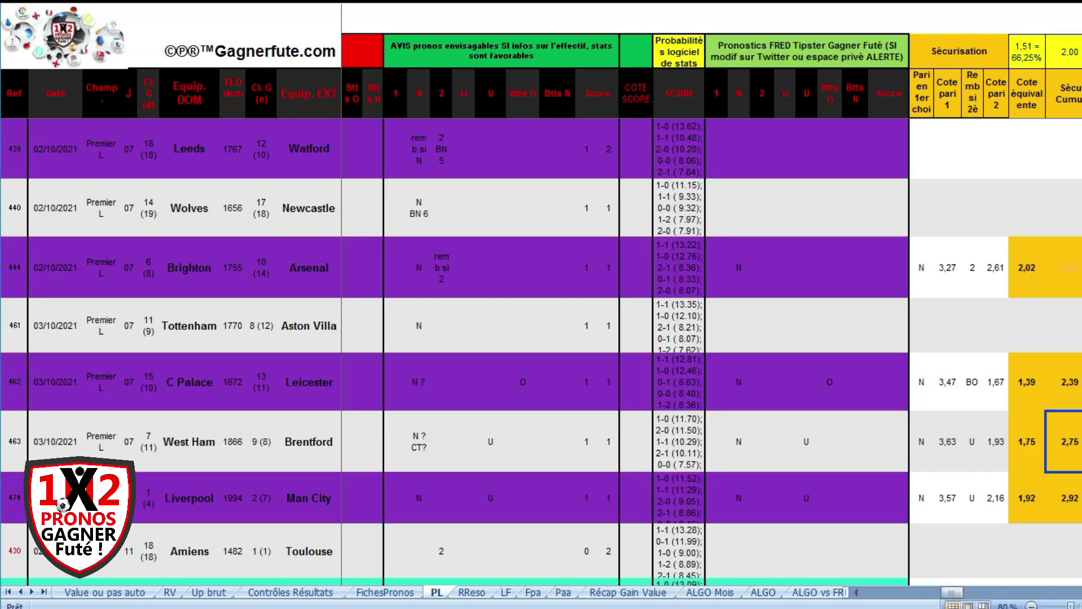
click(890, 594)
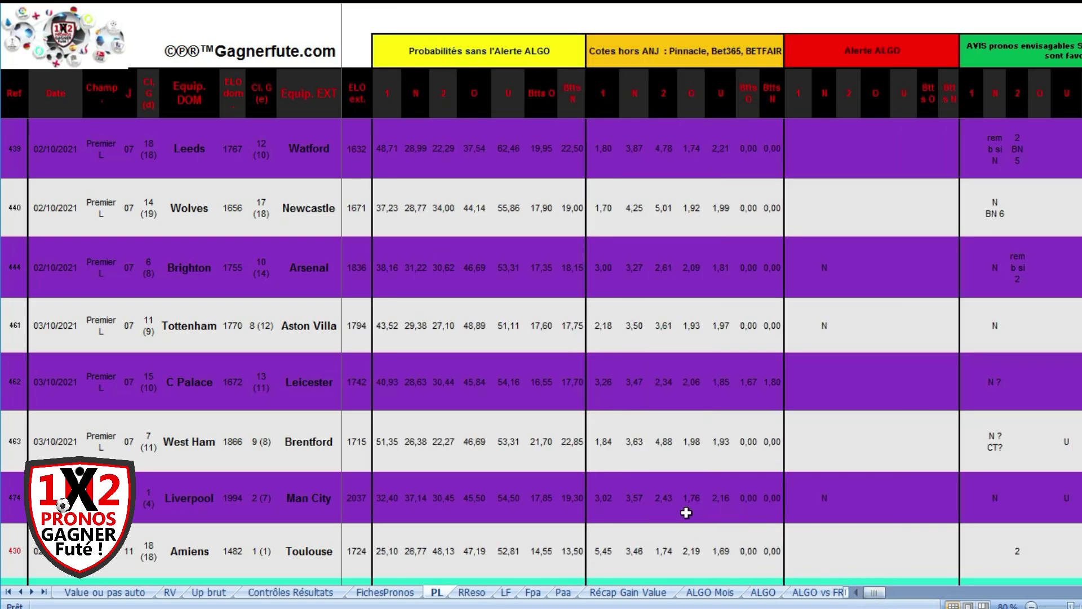
click(661, 506)
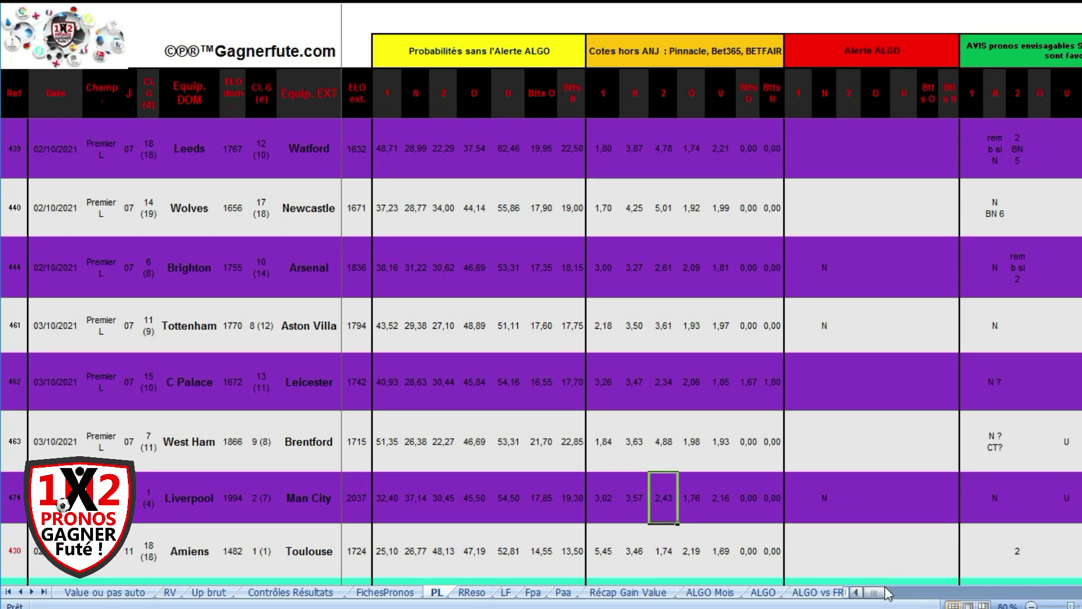
Review the possible draw and under forecasts and the Sécu Cumul value for Liverpool–Man City.
drag(875, 593, 931, 595)
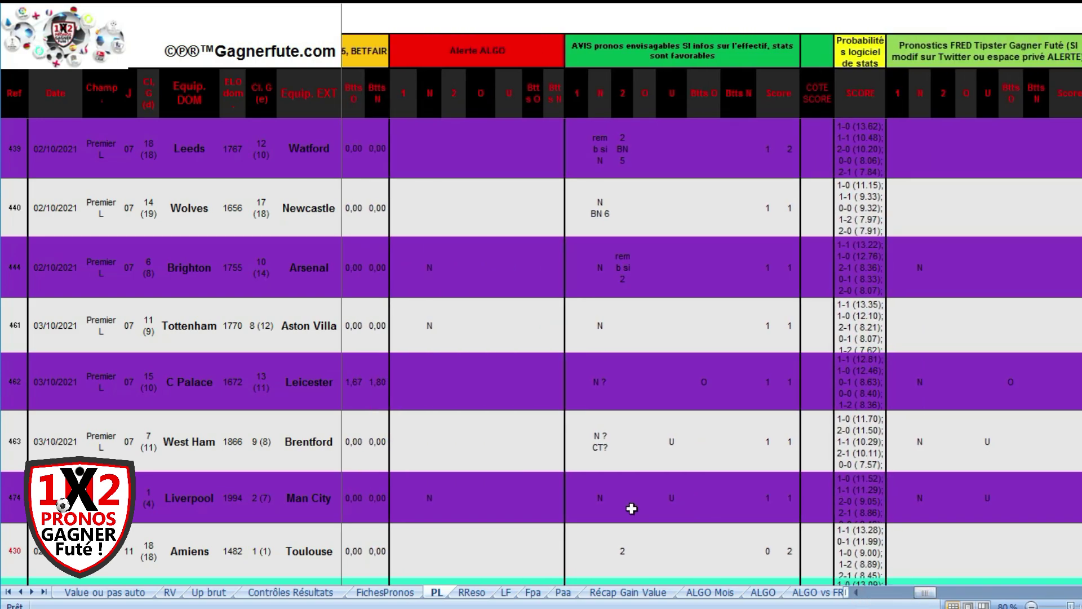
click(609, 501)
click(678, 497)
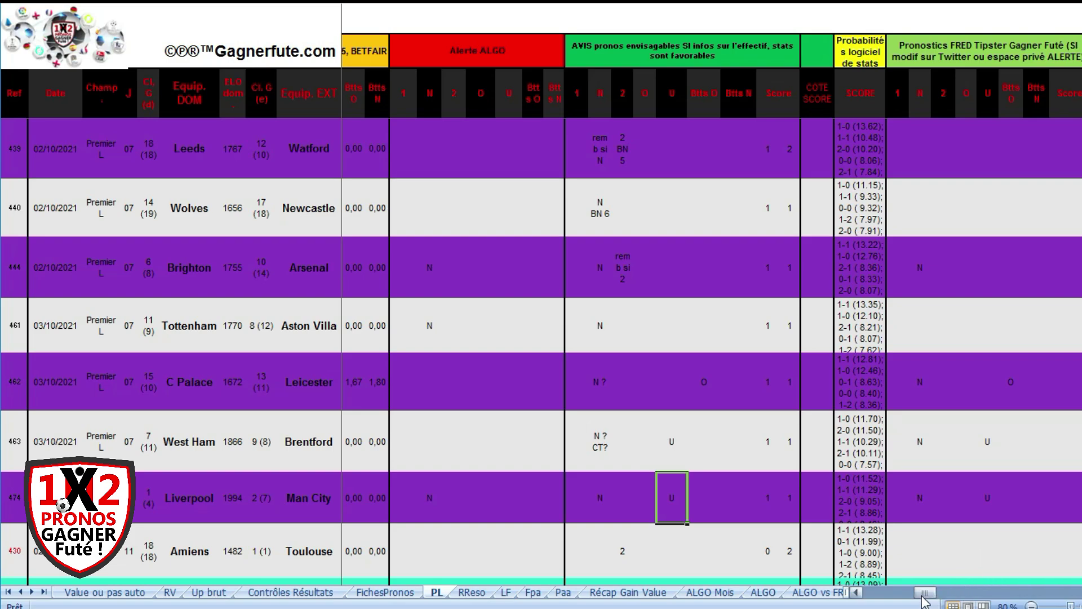
drag(924, 592, 960, 593)
click(1033, 498)
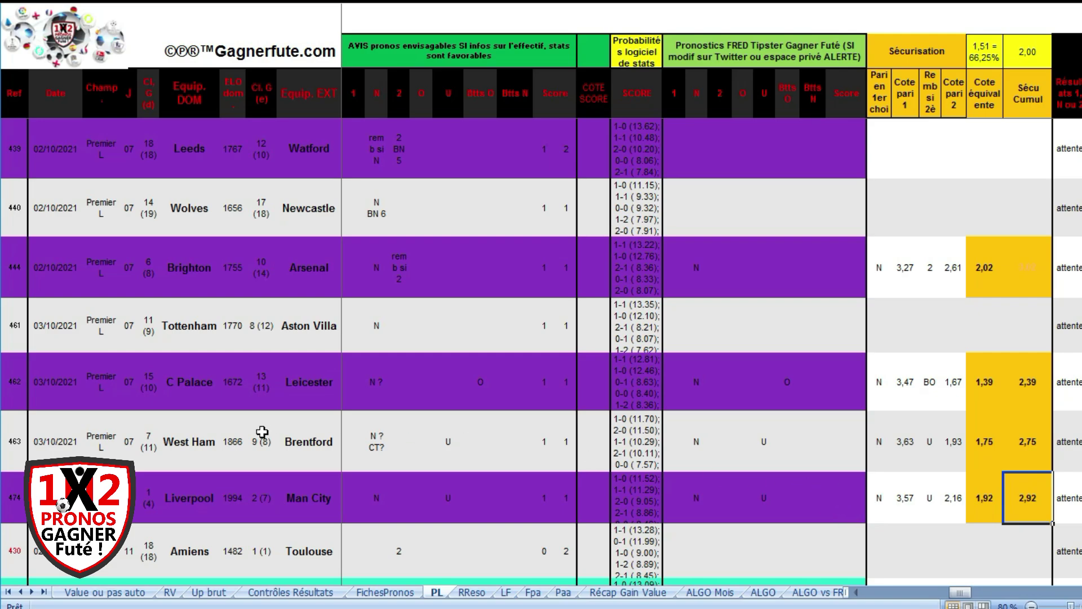
drag(959, 593, 959, 593)
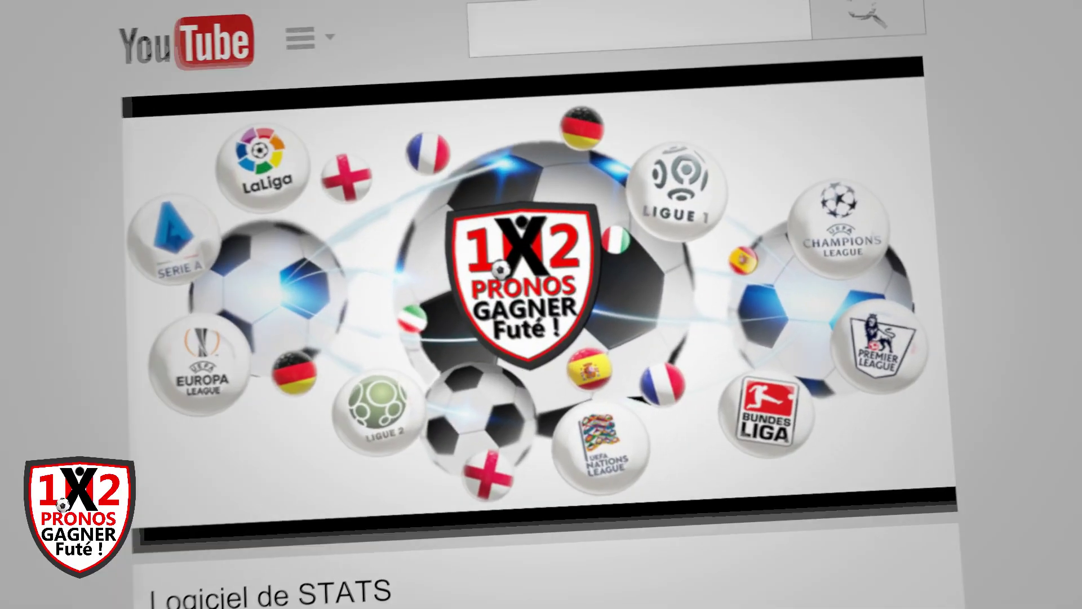